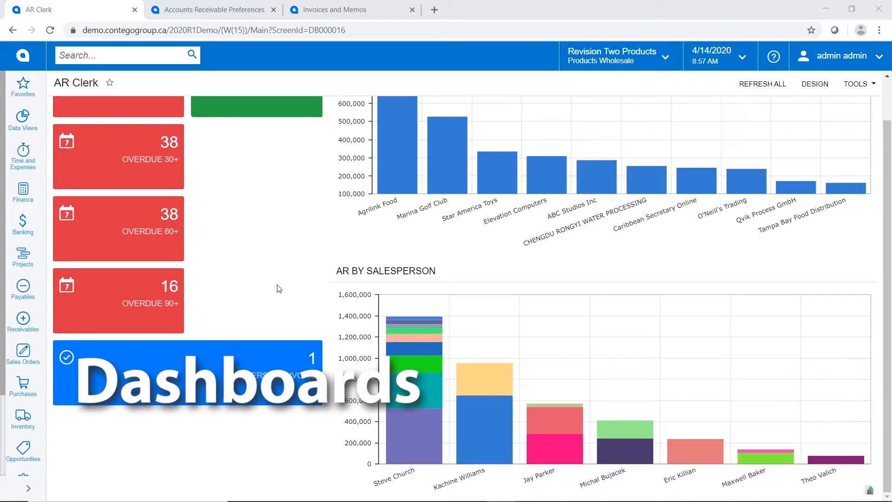
Show the Overdue 90+ customers by descending balance and open Agrilink Food (FDIAGRI)
scroll(279, 289, up, 1)
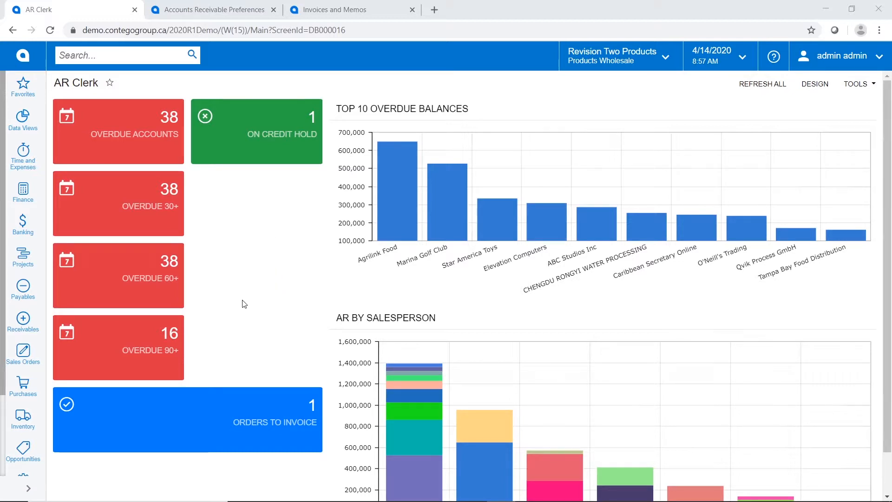
click(105, 335)
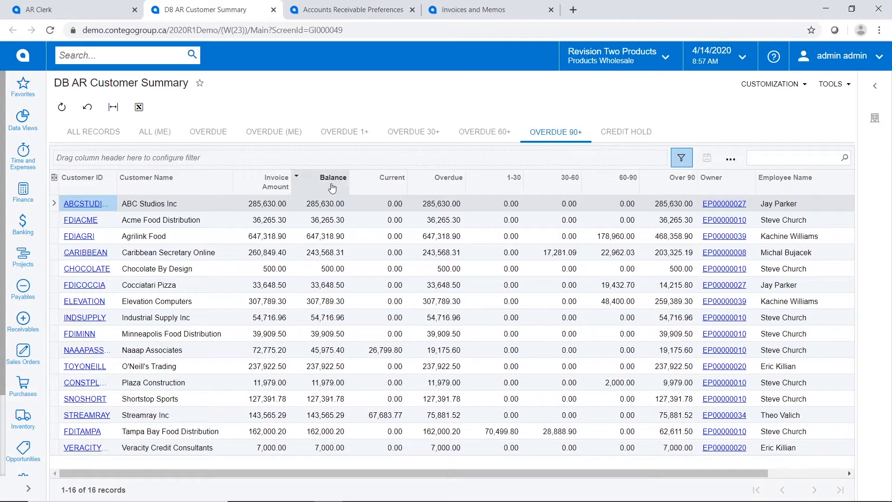
click(332, 187)
click(381, 168)
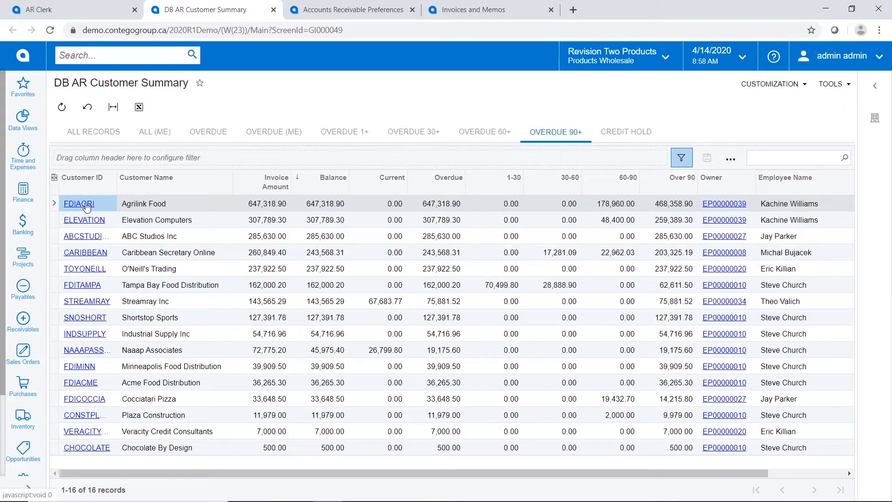
click(87, 204)
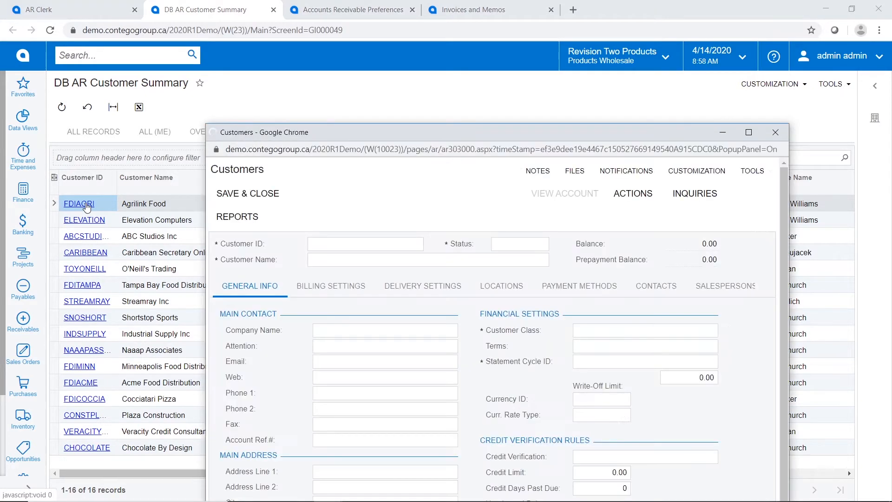
Maximize Agrilink Food's customer record and browse its Inquiries and Reports menus
click(748, 132)
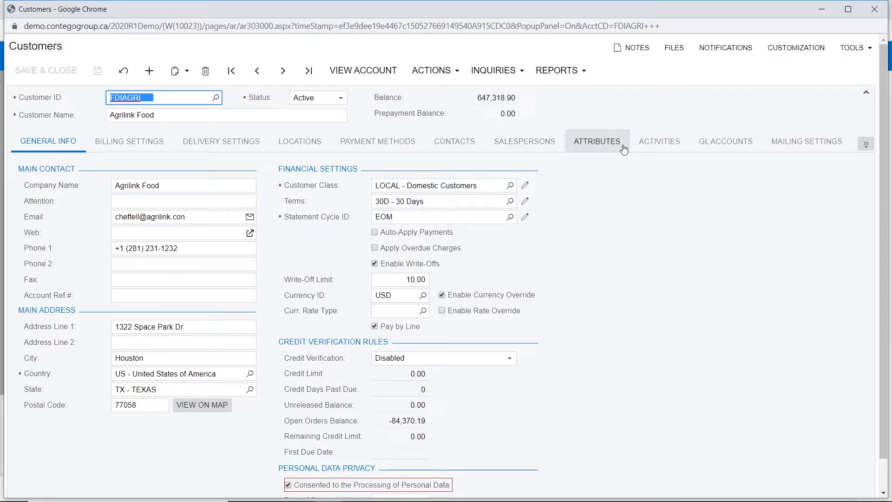
click(484, 71)
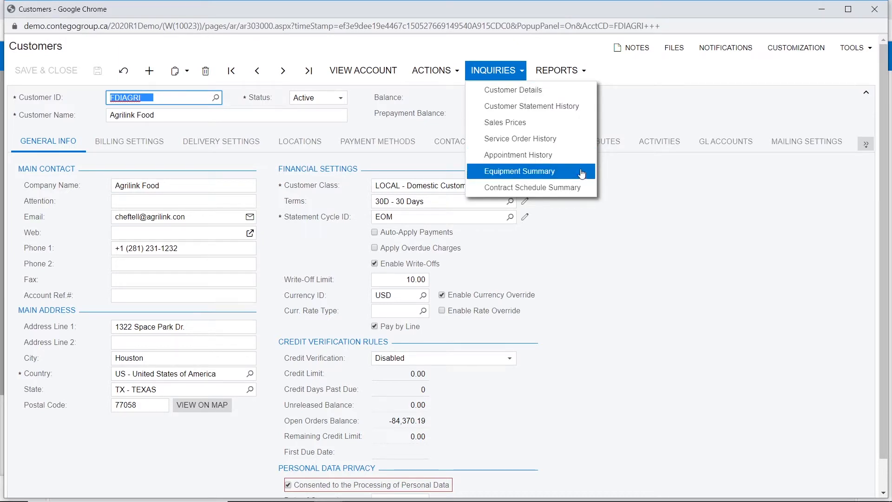
click(557, 70)
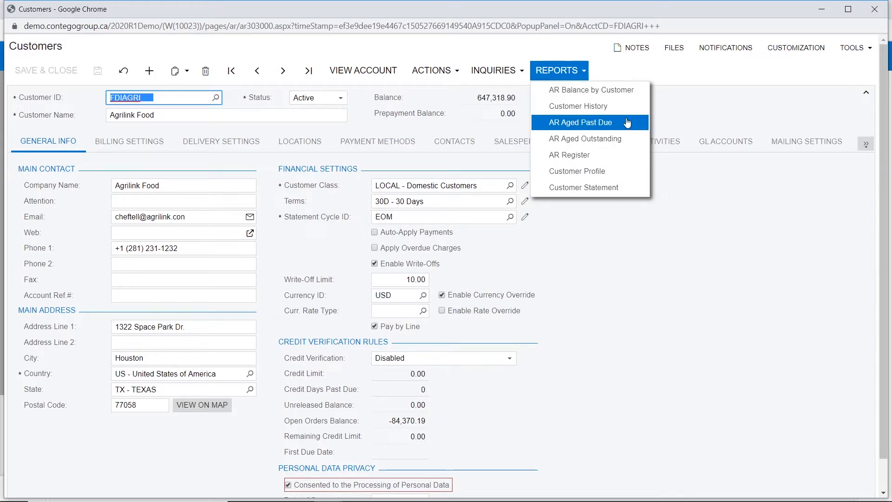
Regenerate Agrilink Food's last statement and view the customer's activities and e-mails
click(432, 73)
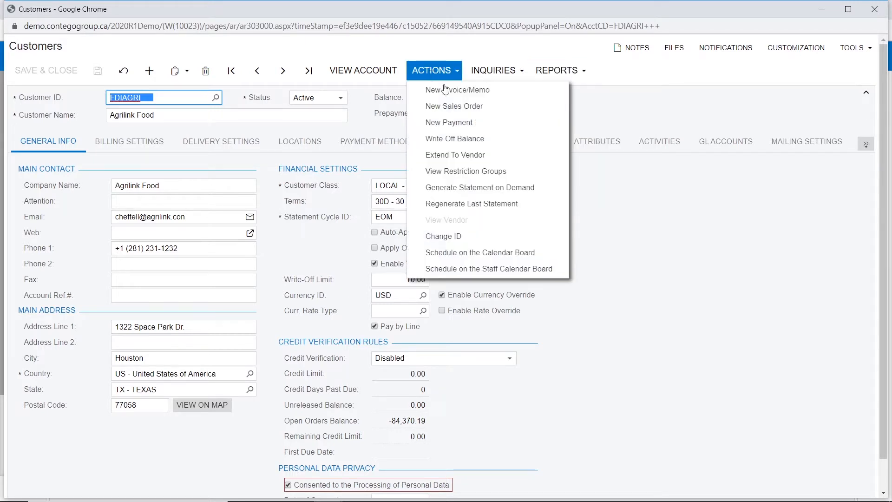
click(539, 211)
click(648, 146)
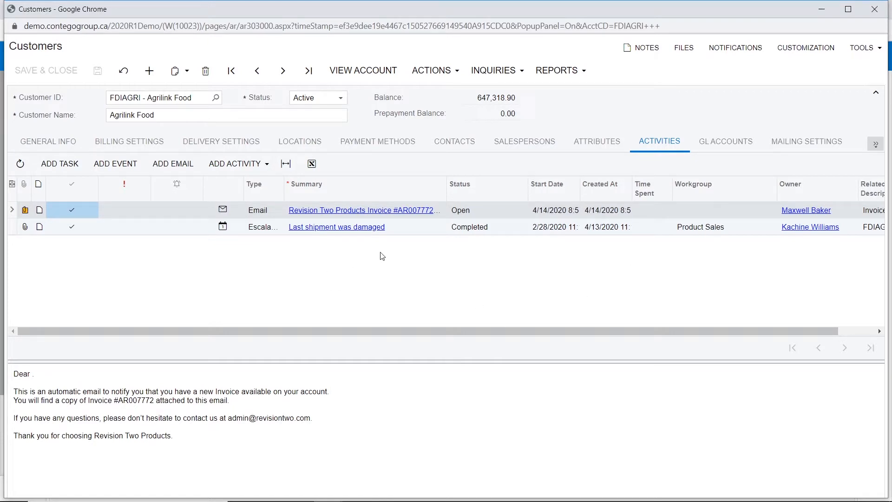
Close Agrilink Food's record and go to Receivables > Invoices and Memos
click(873, 10)
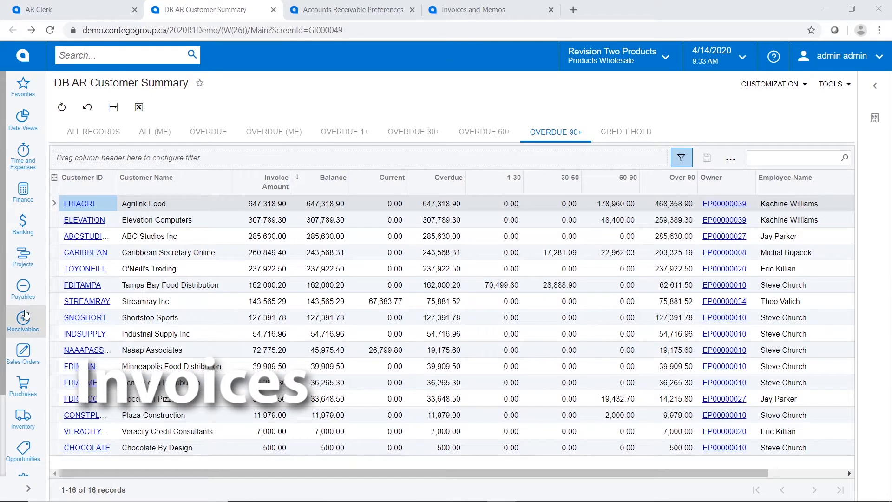
click(24, 320)
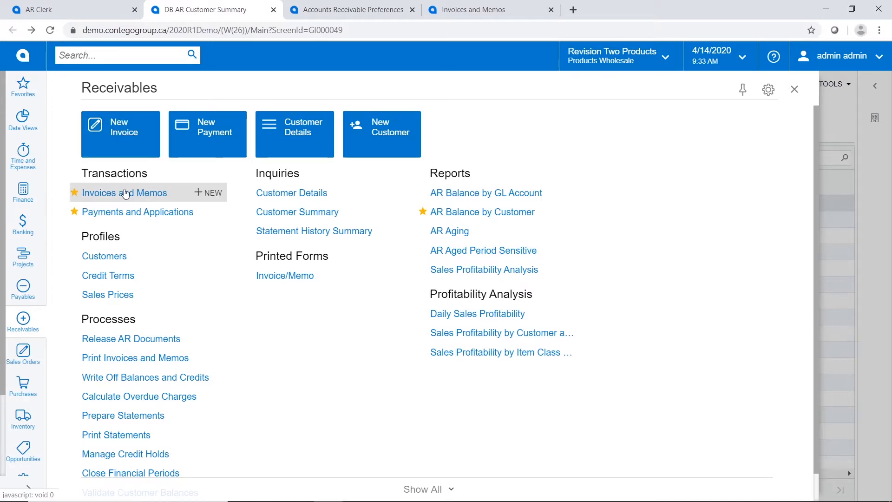
click(126, 194)
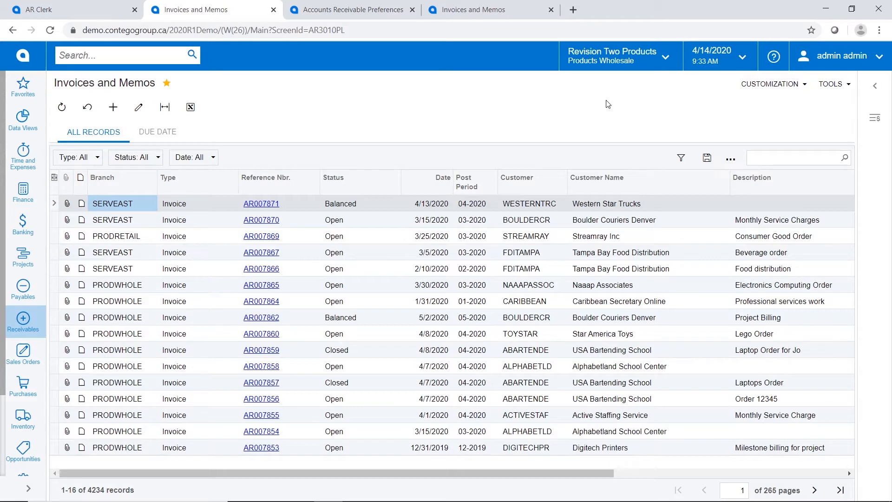
Switch to the Services East branch and add a new invoice record
click(664, 57)
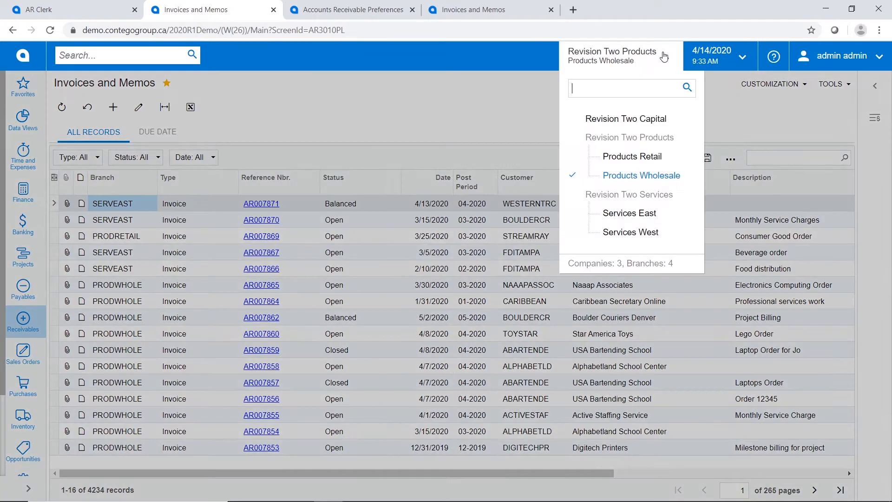
click(651, 221)
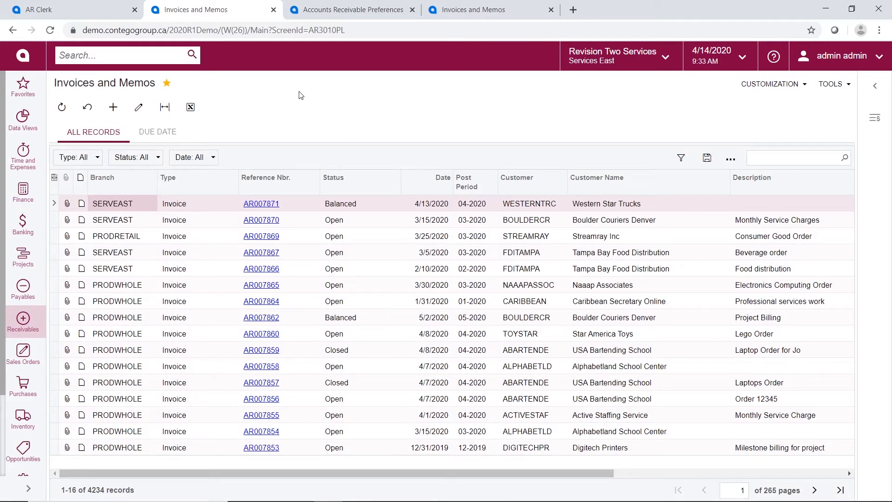
click(115, 115)
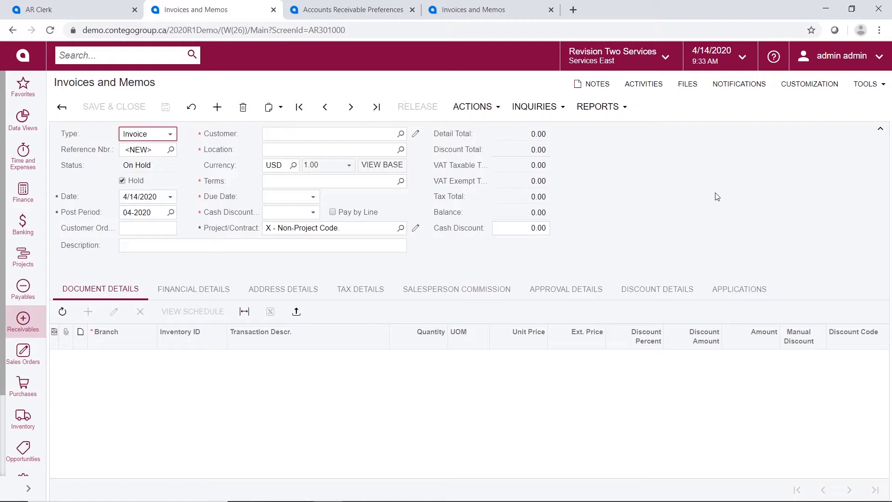
Enter customer Naaap Associates and description 'Laptop Order', then add a first detail line
click(285, 131)
text(naa)
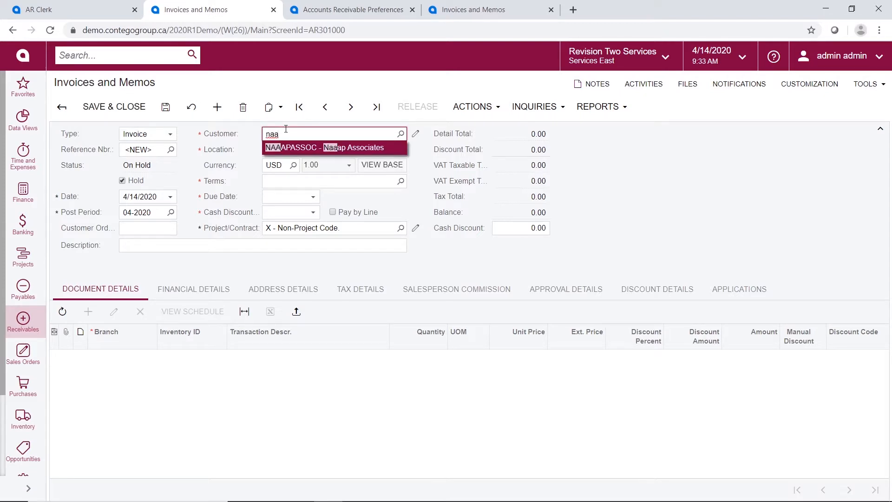
key(Tab)
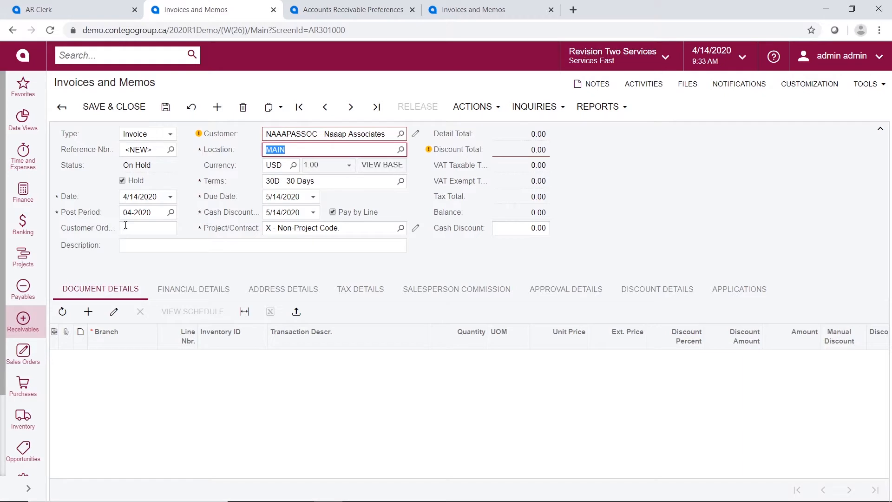
click(124, 245)
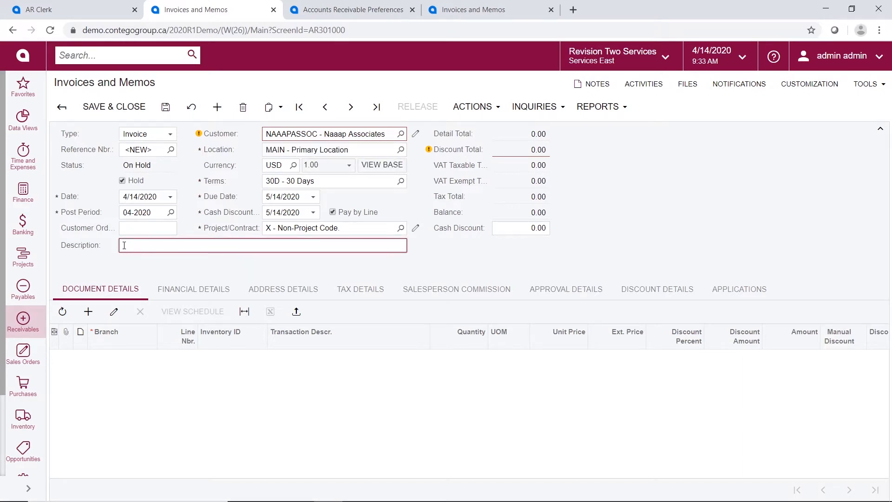
text(Laptop Order)
mouse_move(198, 135)
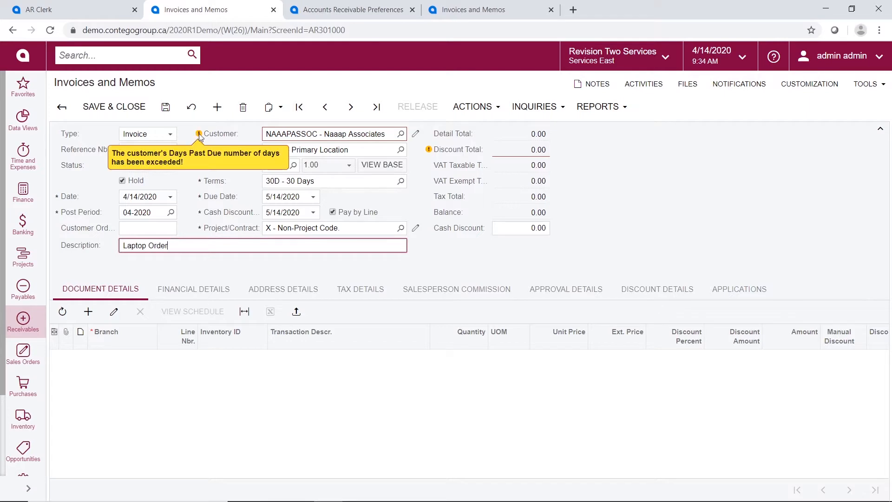
click(166, 381)
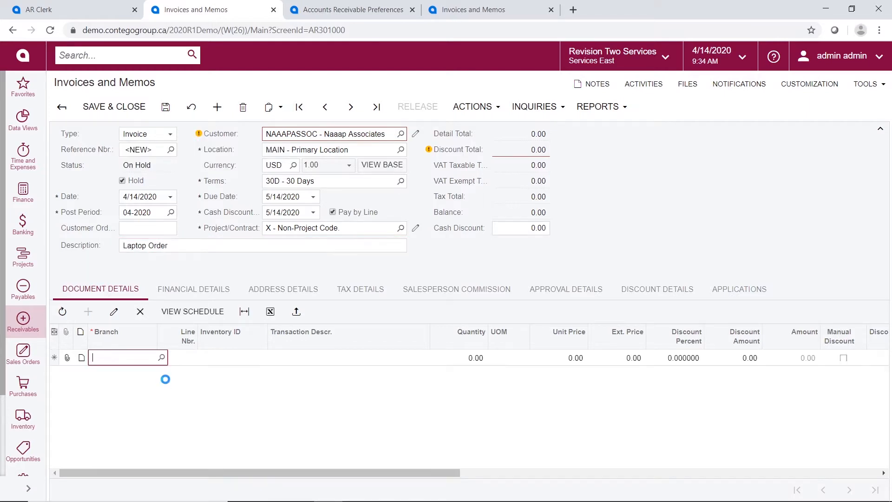
Set the first line to the Junior Consultant item (CONSULTJR) with quantity 24
click(337, 358)
key(shift+Tab)
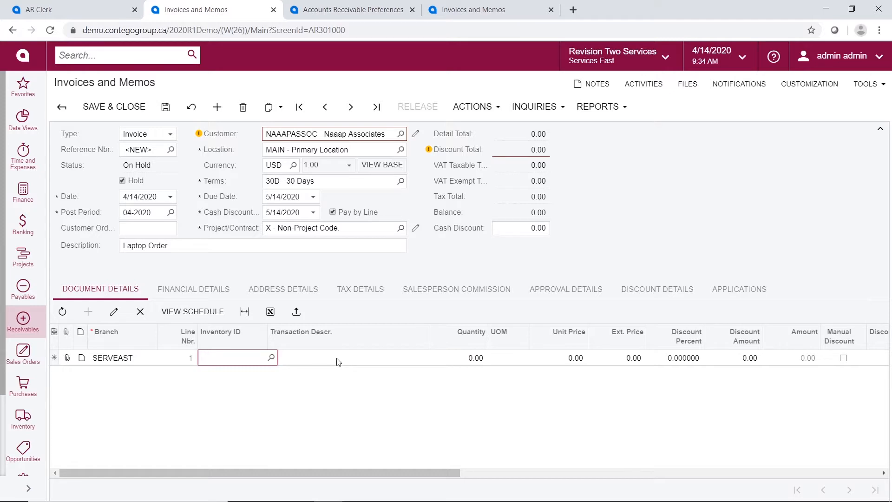
text(cons)
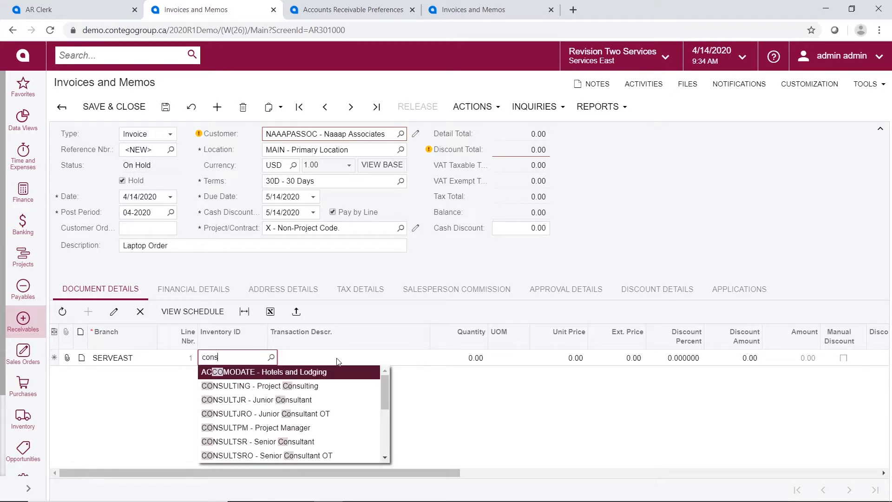
key(Tab)
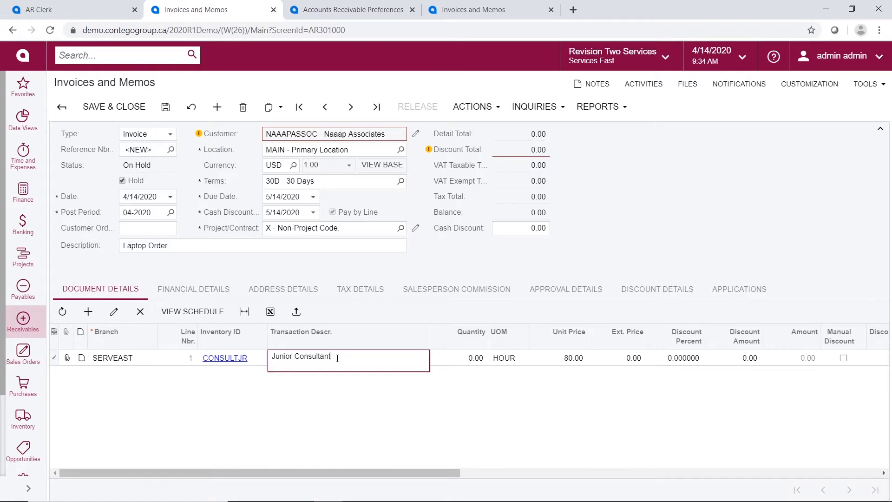
key(Tab)
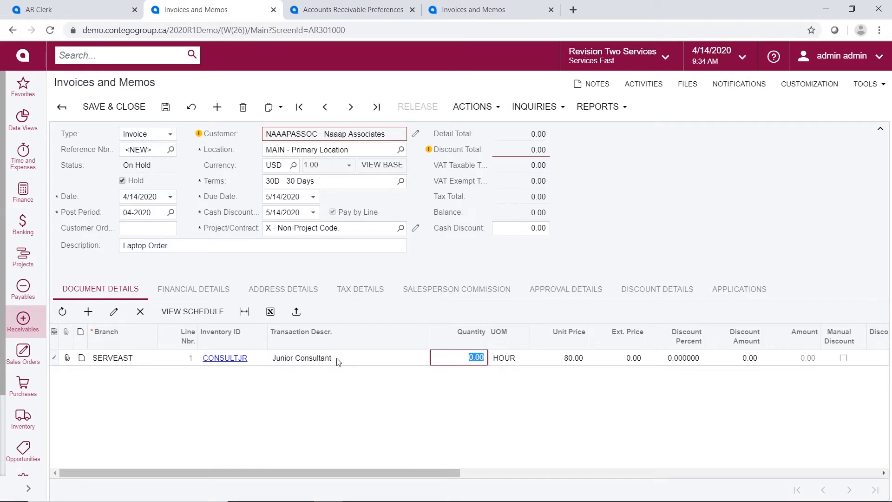
text(1)
text(4)
key(Tab)
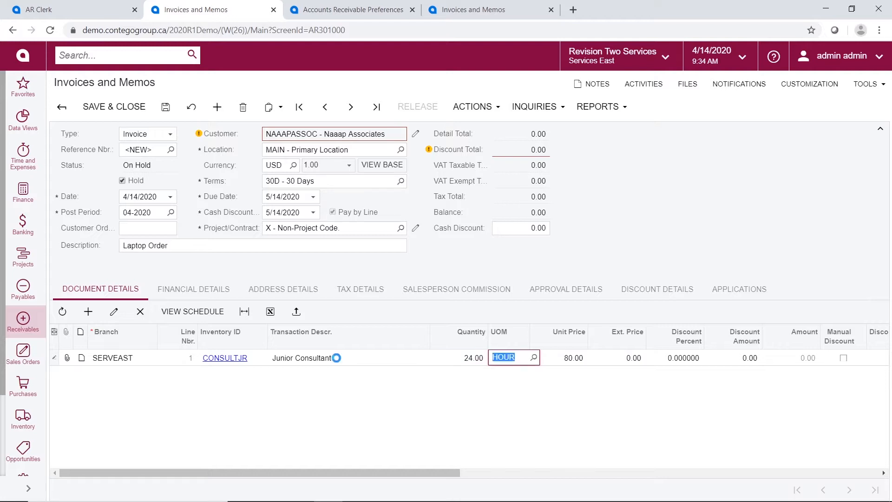
Give the Junior Consultant line the TAXABLE tax category and mark it commissionable
key(Tab)
key(Tab)
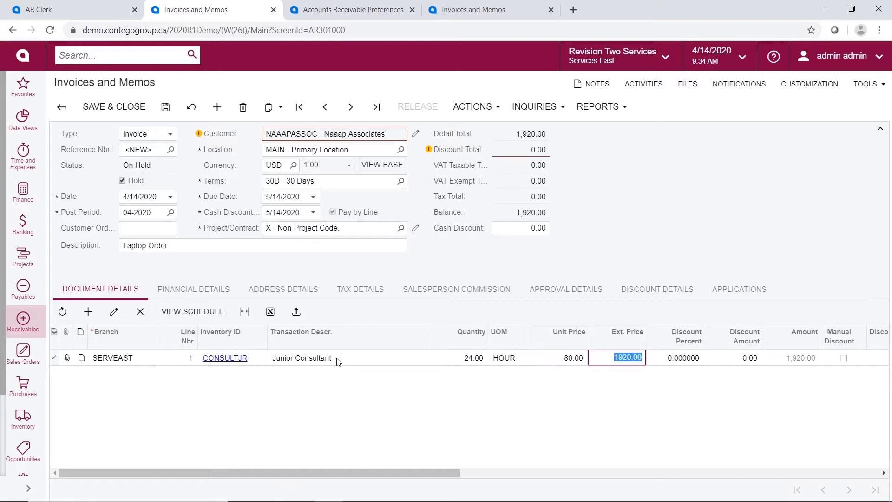
key(Tab)
key(Tab)
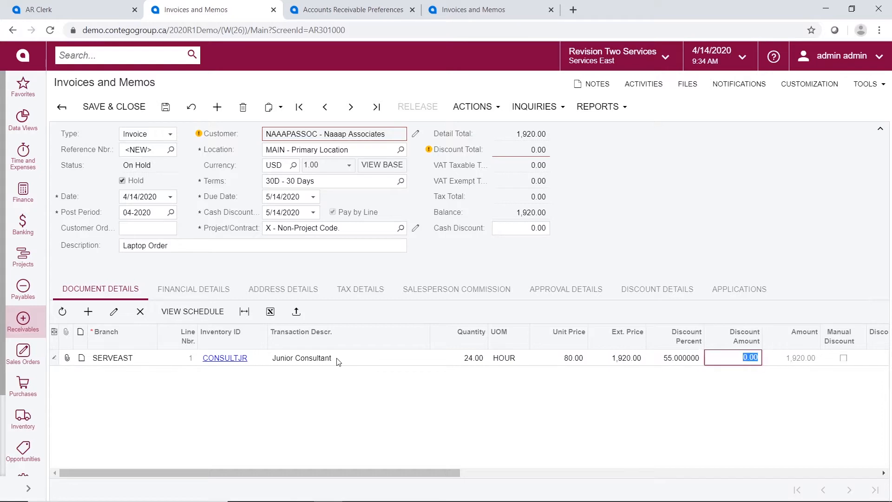
key(Tab)
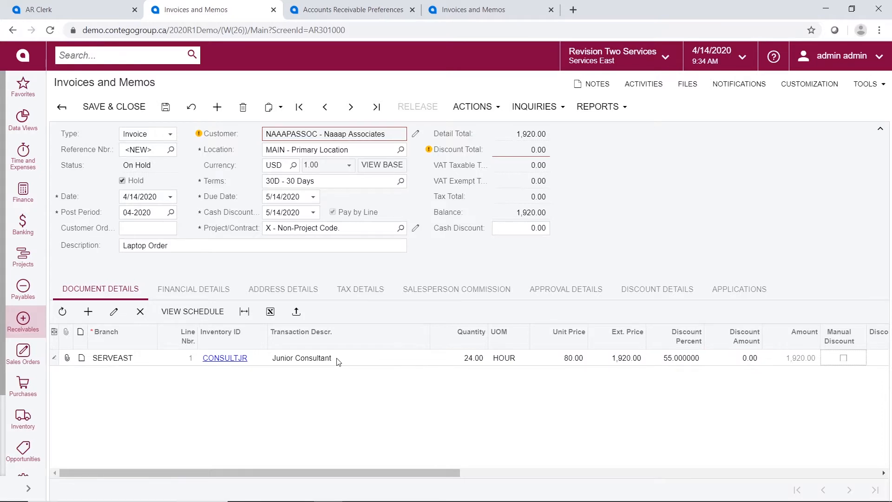
key(Tab)
key(Tab)
key(Tab)
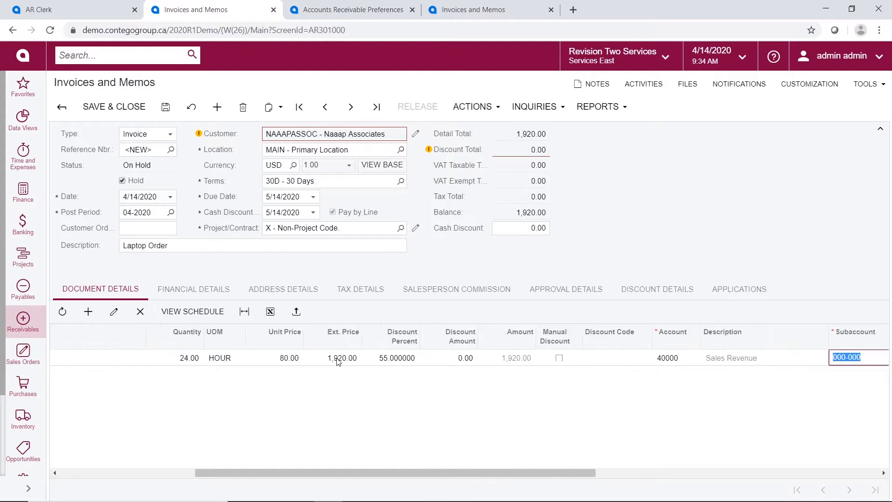
key(Tab)
key(Tab)
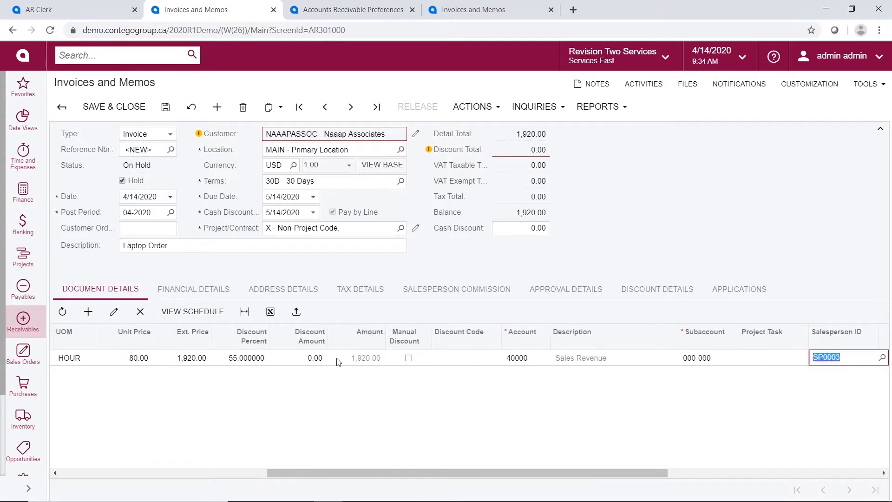
key(Tab)
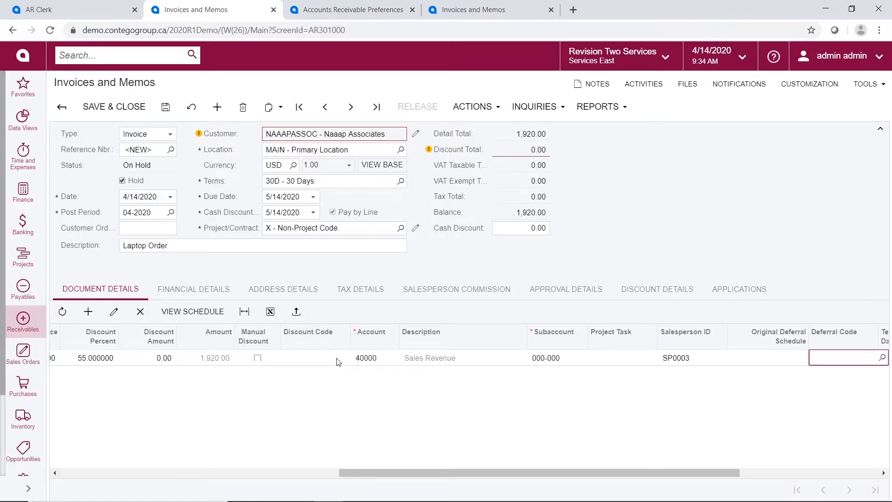
key(Tab)
text(Tax)
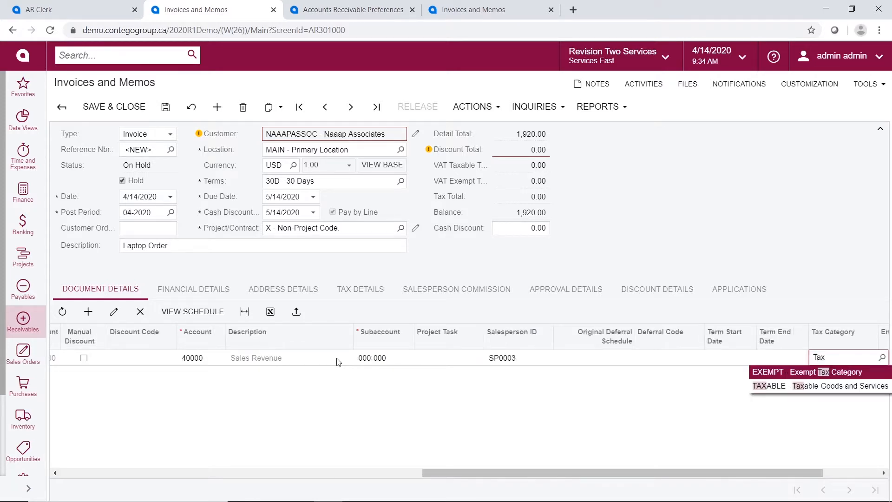
key(Down)
key(Tab)
key(Tab)
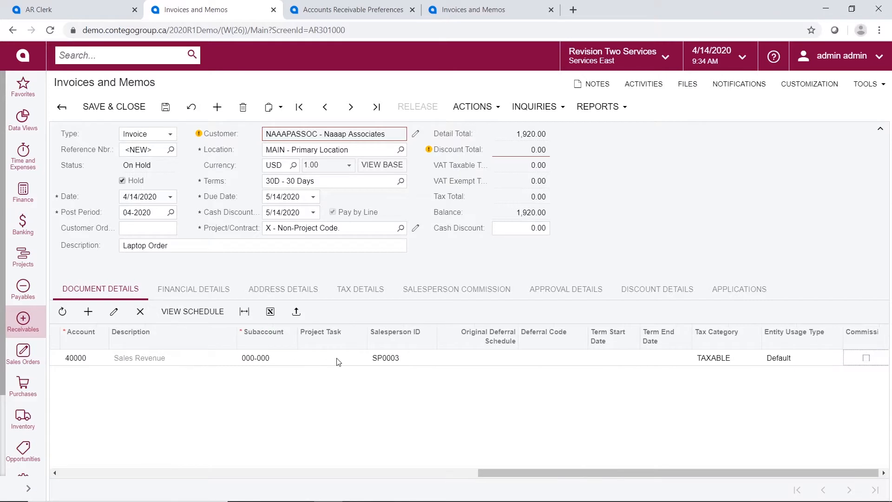
key(Tab)
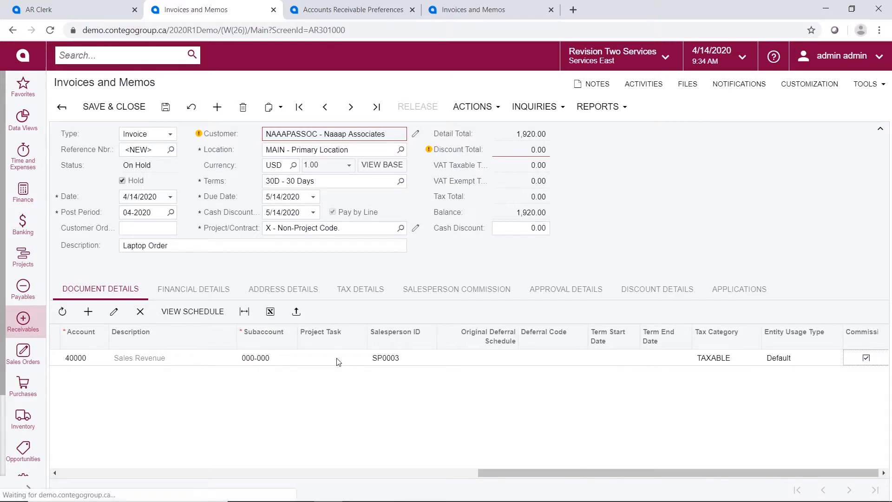
key(Tab)
key(Tab)
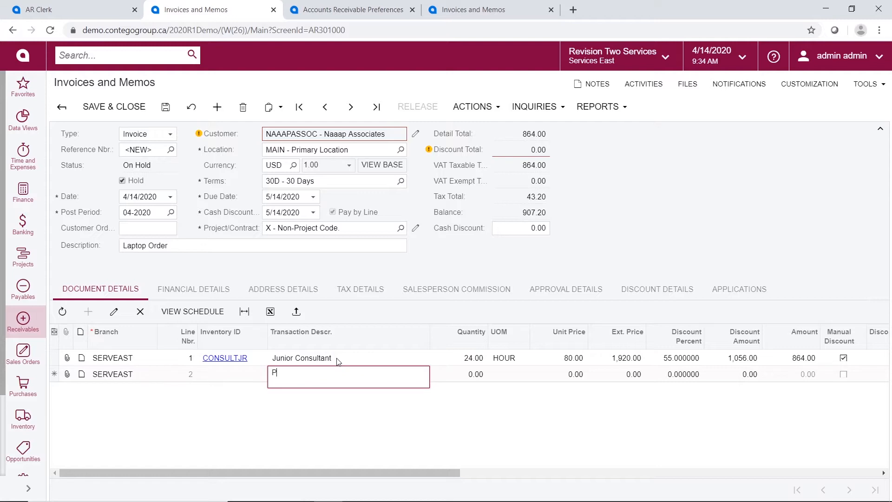
Add a Per Diem line of quantity 3 at 100.00, bringing the balance to 1,222.20
key(Tab)
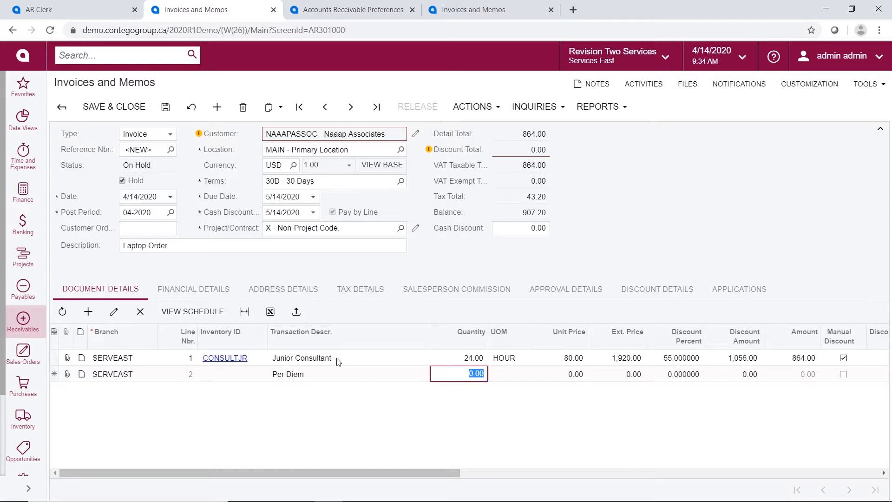
text(1.00)
key(Tab)
key(shift+Tab)
text(3)
key(Tab)
key(Tab)
text(100)
key(Tab)
key(Tab)
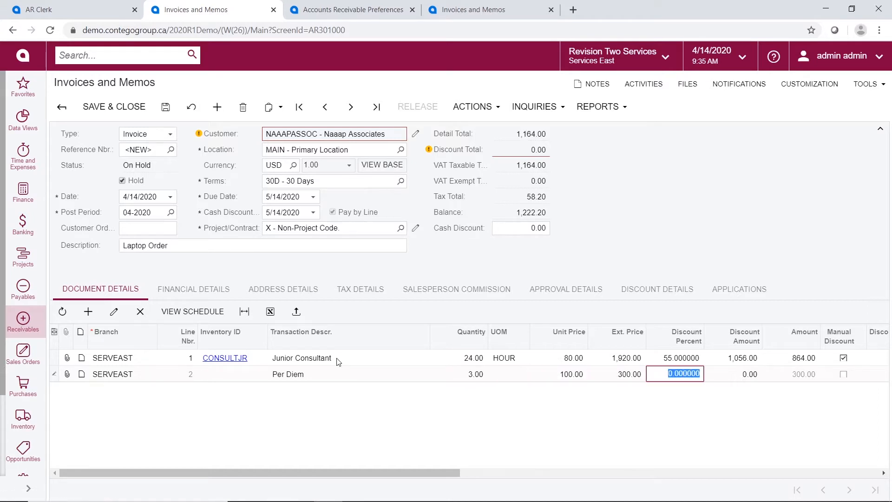
key(Tab)
key(Tab)
key(Tab)
key(Tab)
key(Tab)
key(Tab)
key(Tab)
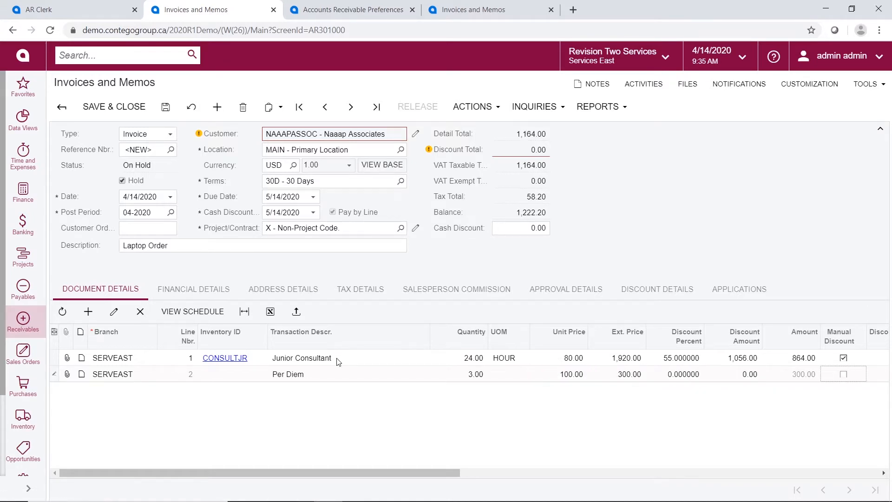
key(Tab)
key(Tab)
key(Tab)
key(Tab)
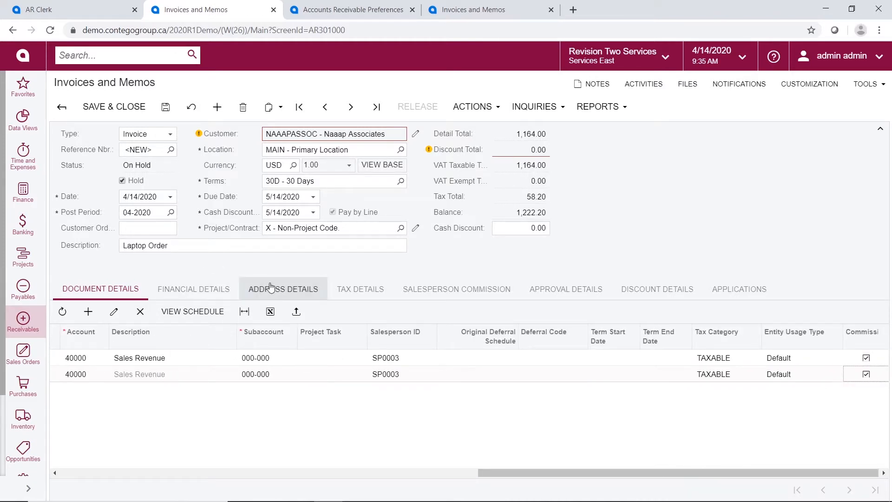
Review tax and commission, clear Hold, and check the invoice's Sales workgroup approval
click(349, 289)
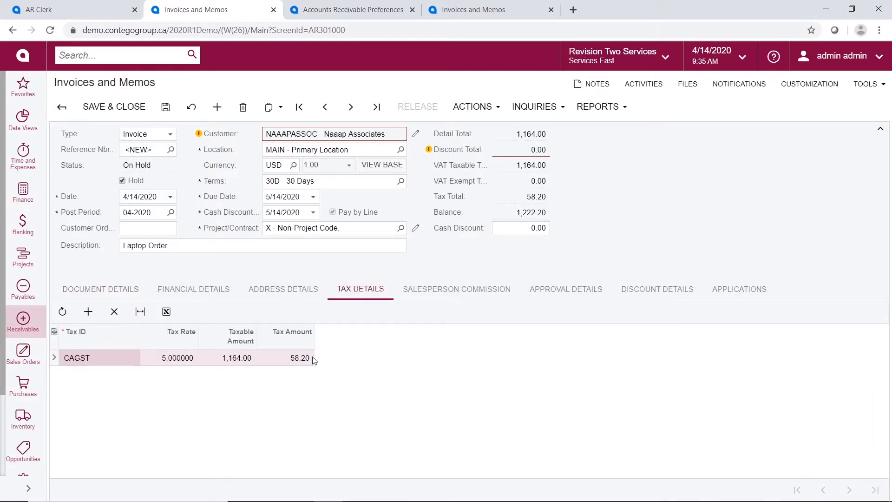
click(440, 295)
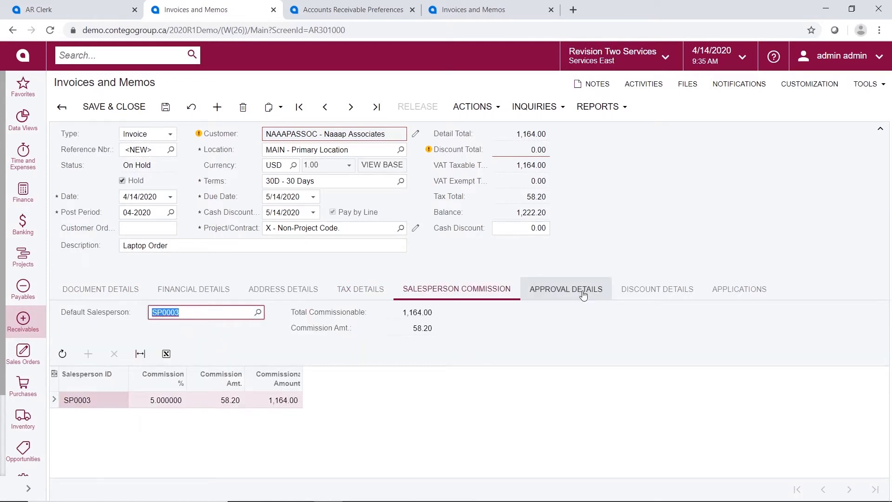
click(121, 180)
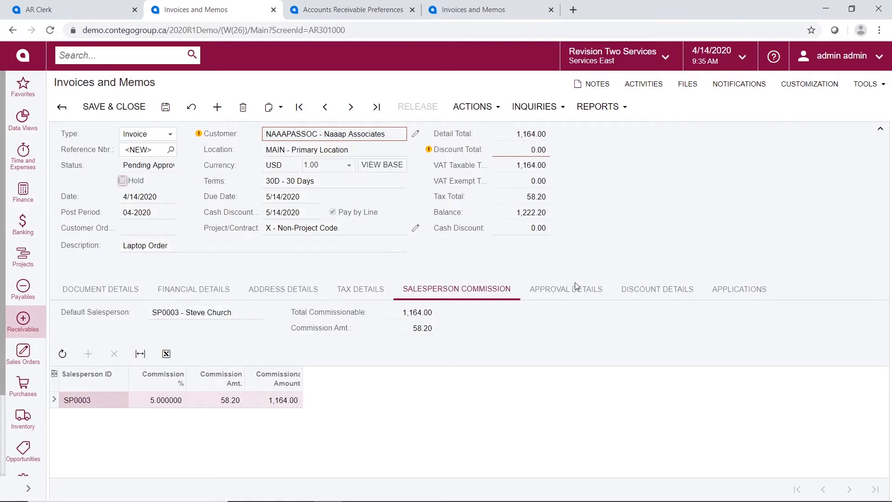
click(573, 294)
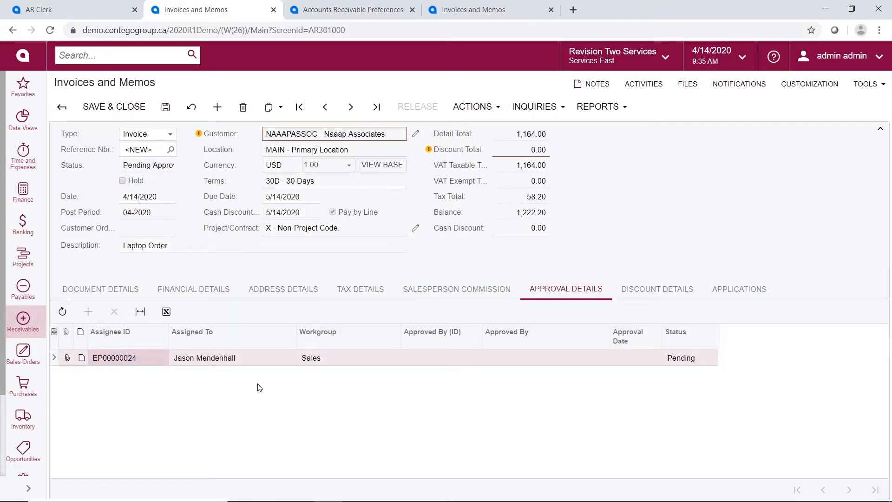
click(375, 16)
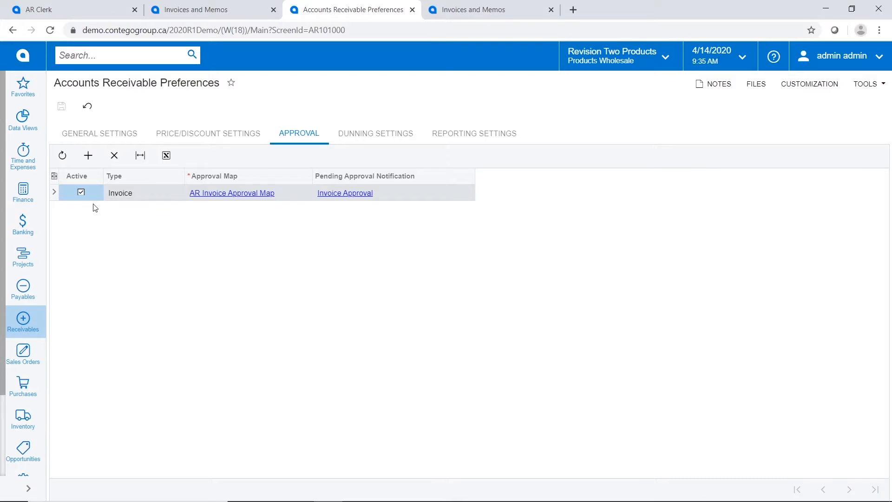
Inspect the AR Invoice Approval Map's 'Line discount over 50%' step and approvers, then return to the invoice
click(254, 200)
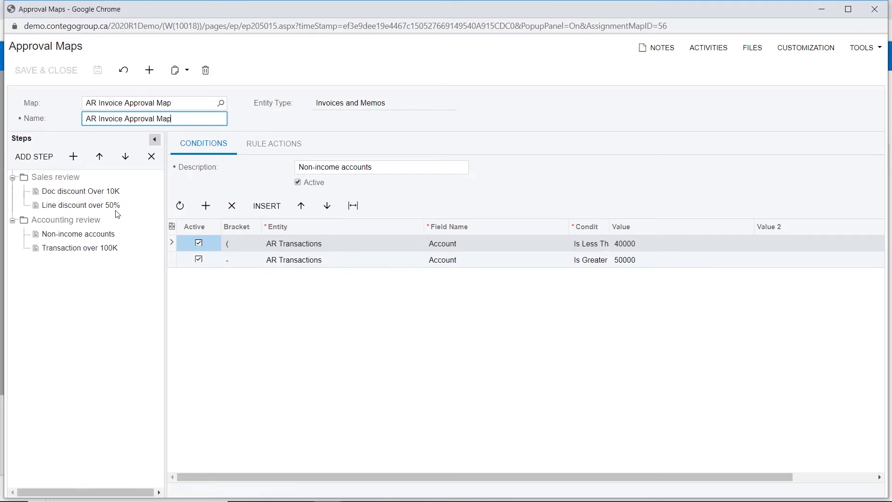
click(94, 207)
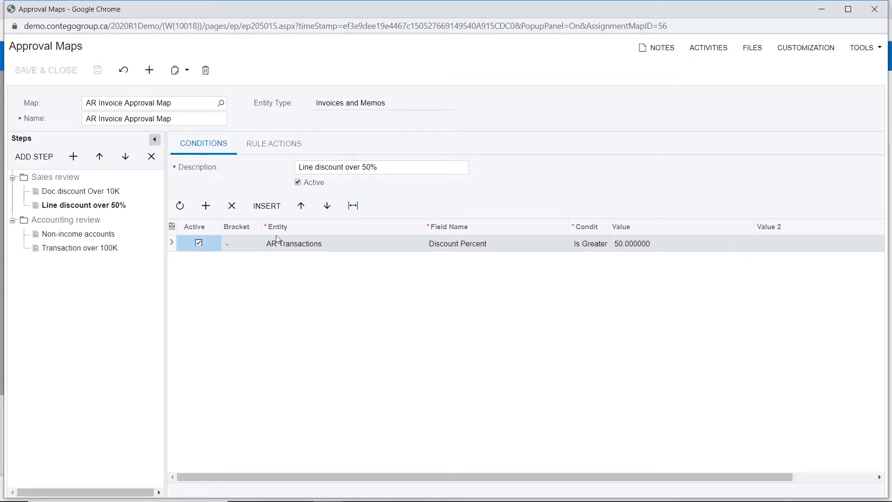
click(260, 151)
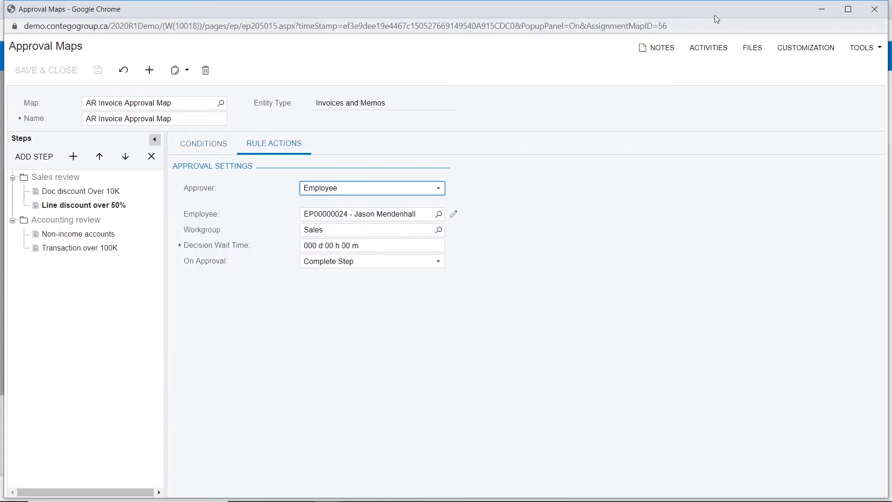
click(820, 10)
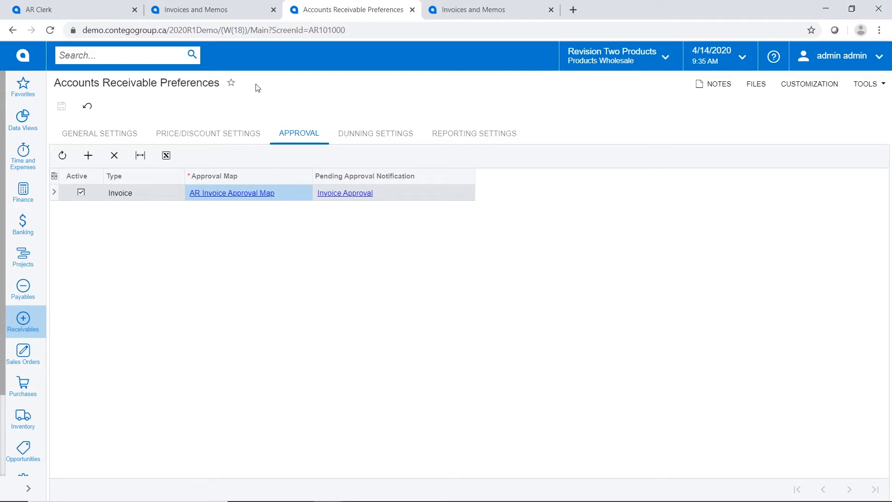
click(225, 8)
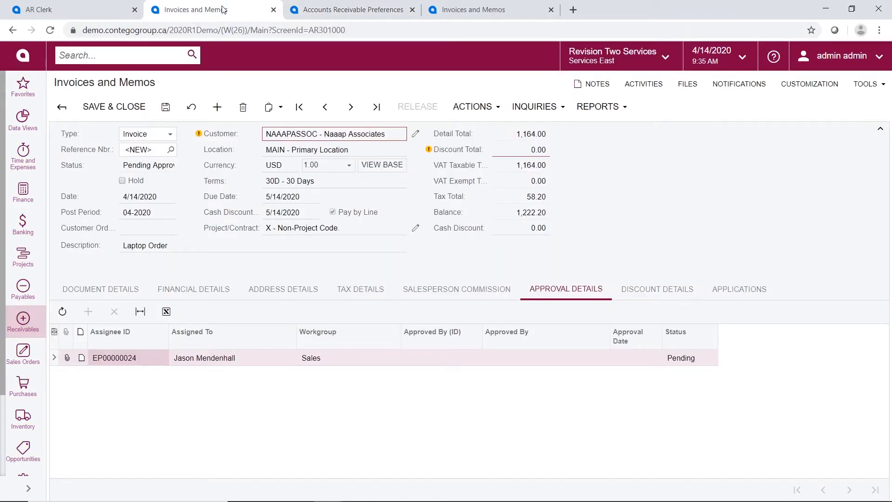
Reject the pending invoice and put it back on hold
click(476, 107)
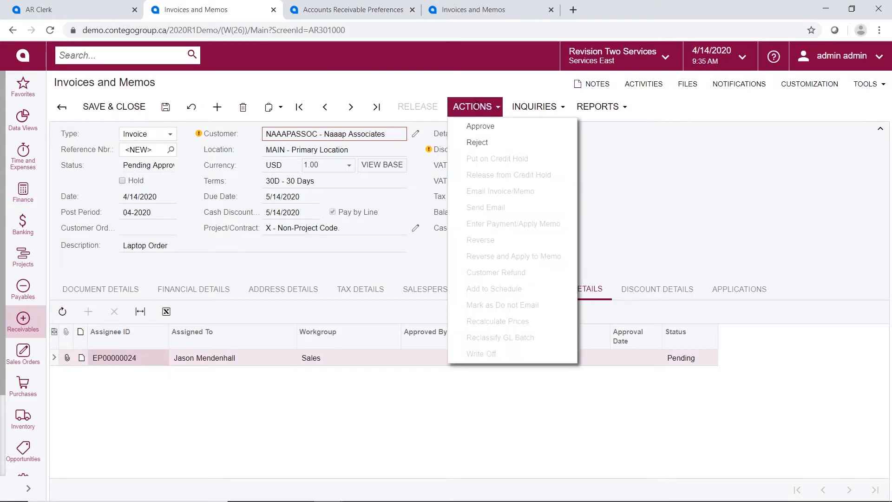
click(480, 143)
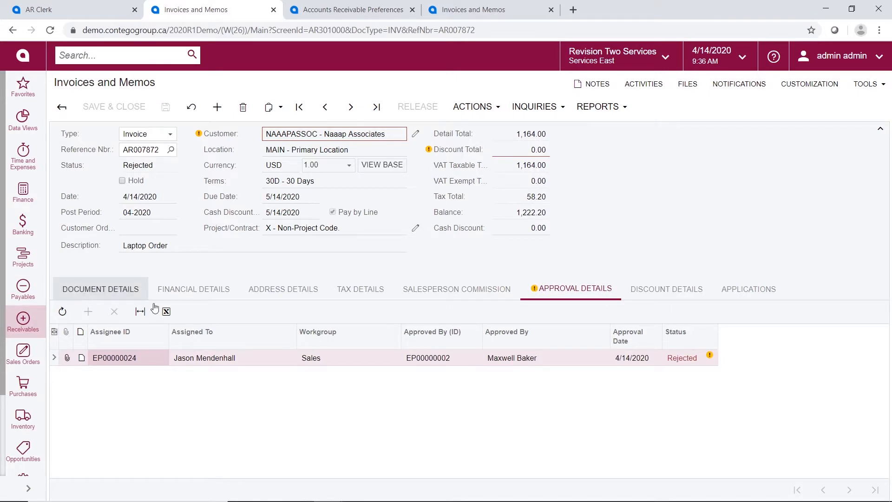
click(102, 289)
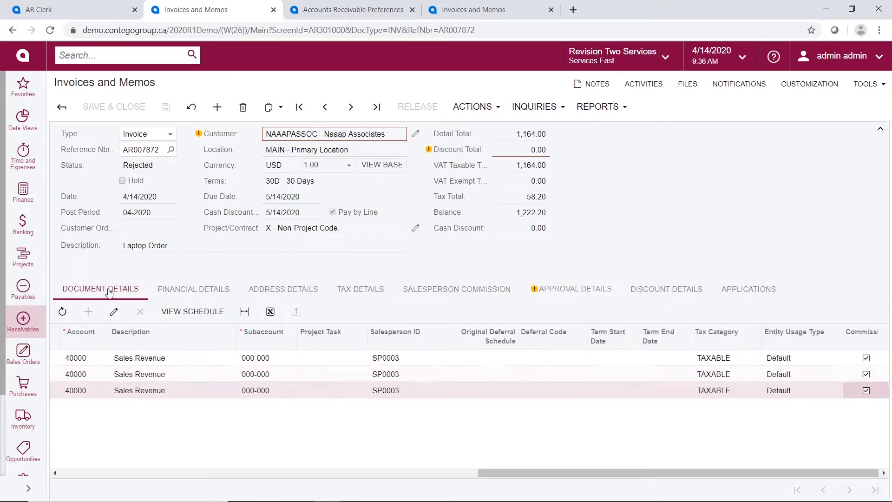
click(124, 182)
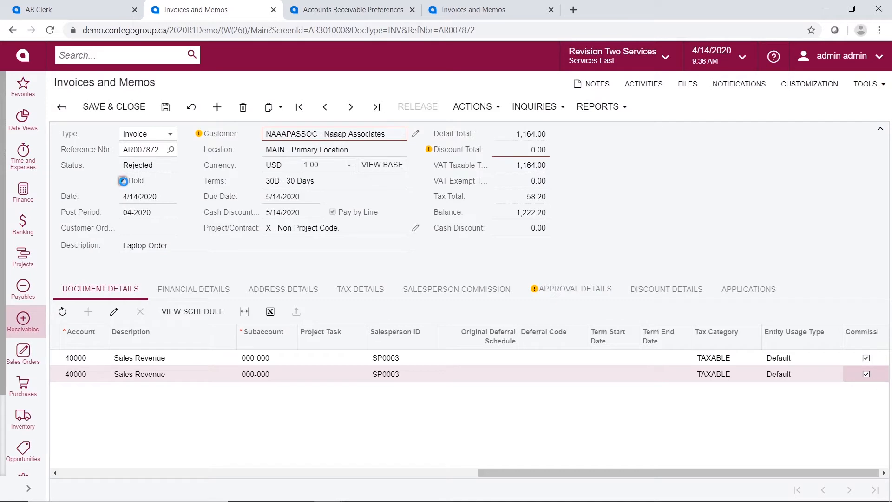
Change the Junior Consultant line's discount to 5%, raising the balance to 2,230.20
drag(502, 472, 38, 474)
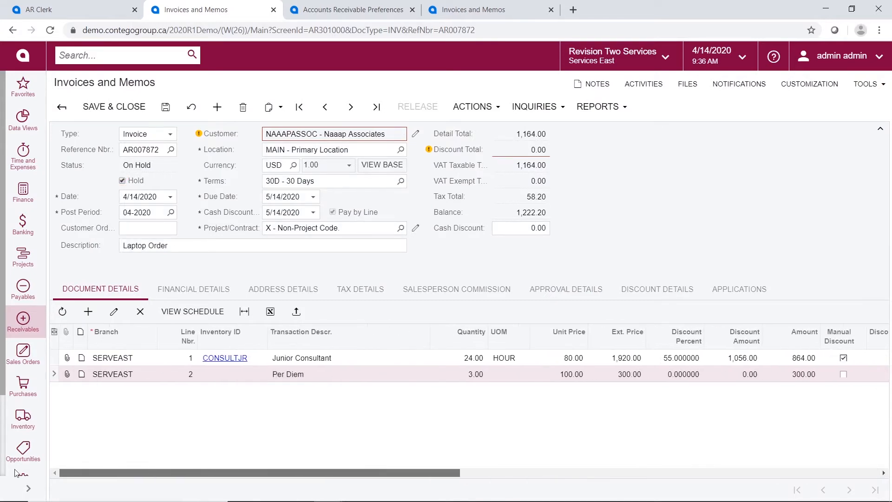
click(676, 357)
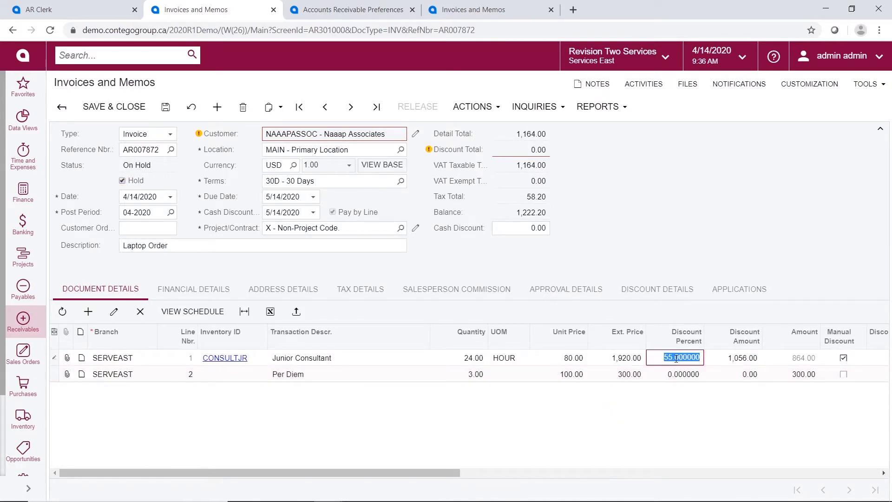
text(5)
key(Tab)
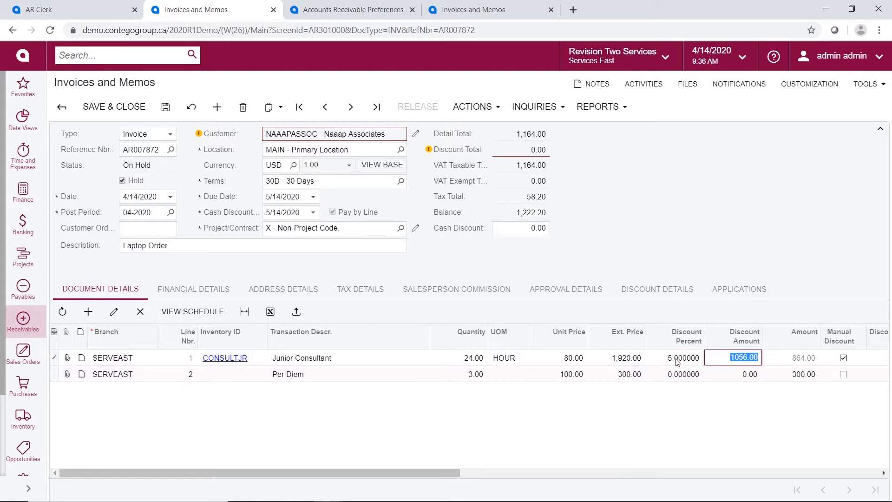
key(Tab)
key(Down)
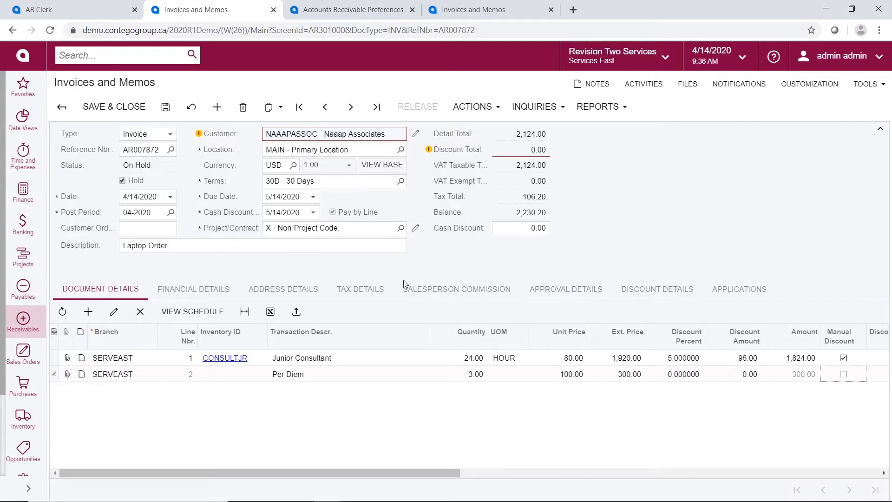
Check tax and commission, then clear Hold so the 2,230.20 invoice becomes Balanced
click(386, 288)
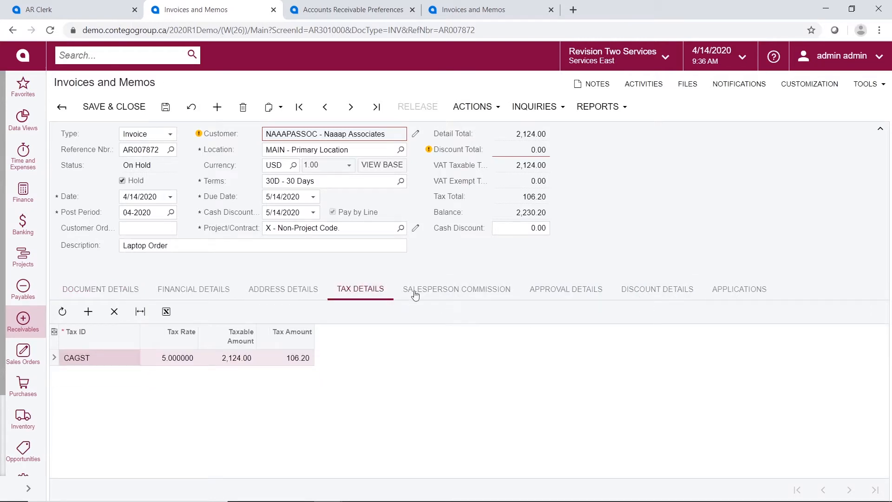
click(472, 289)
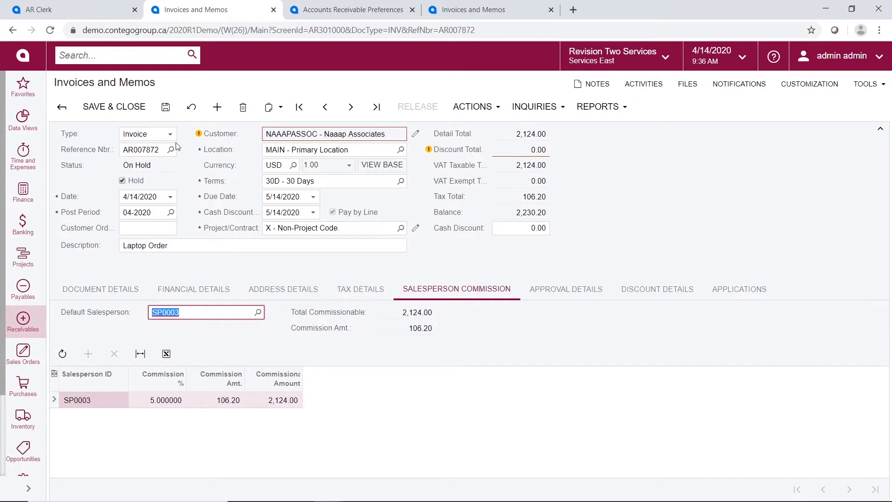
click(123, 180)
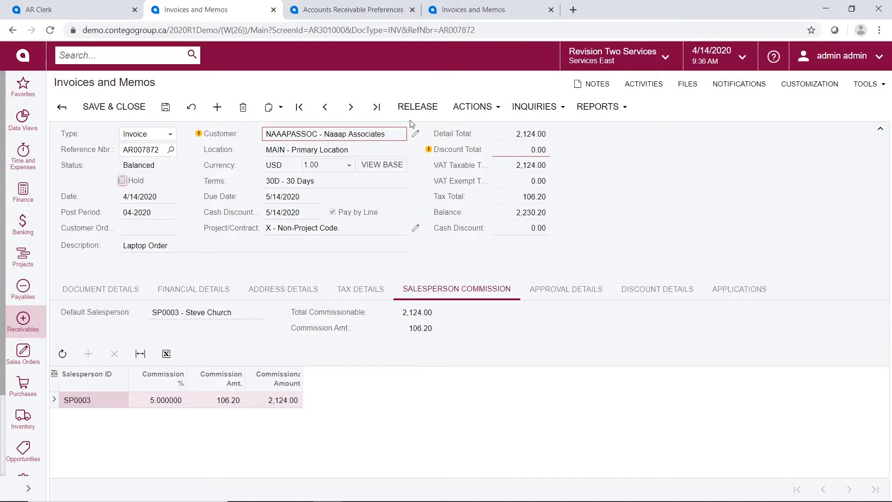
click(481, 107)
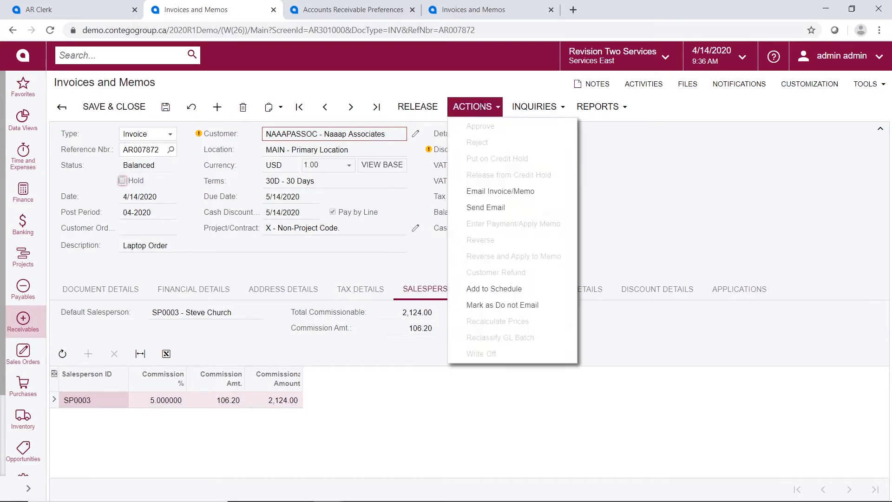
Email the Laptop Order invoice, check its logged activity, then release it and view Financial Details
click(516, 192)
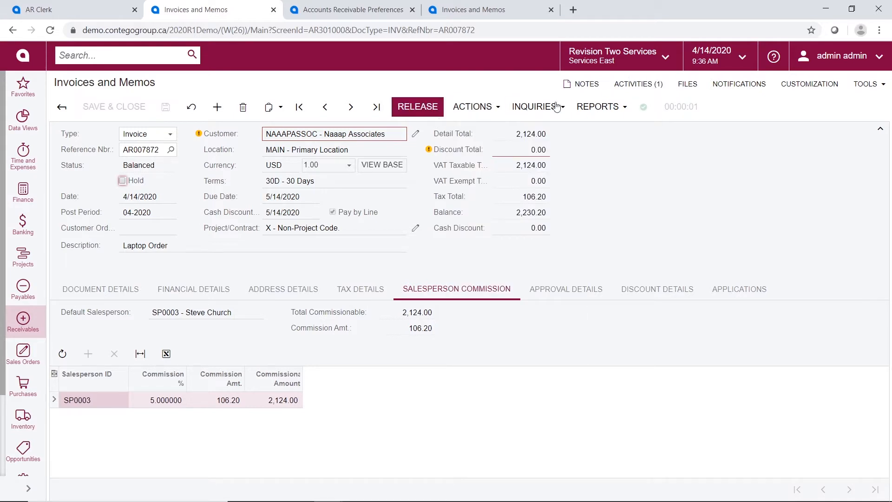
click(640, 84)
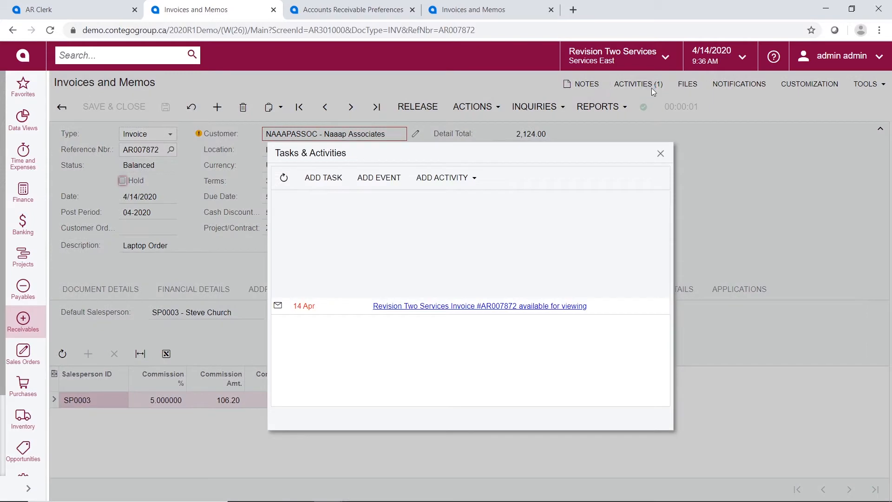
click(659, 154)
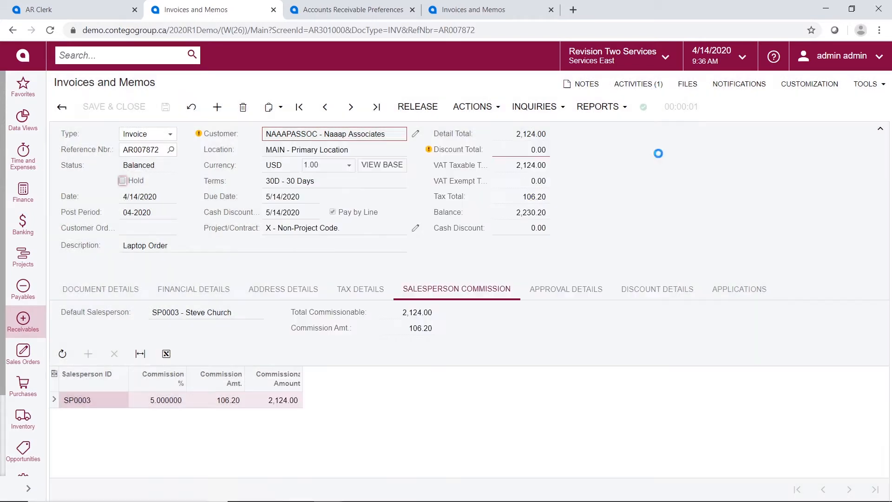
click(426, 107)
click(203, 289)
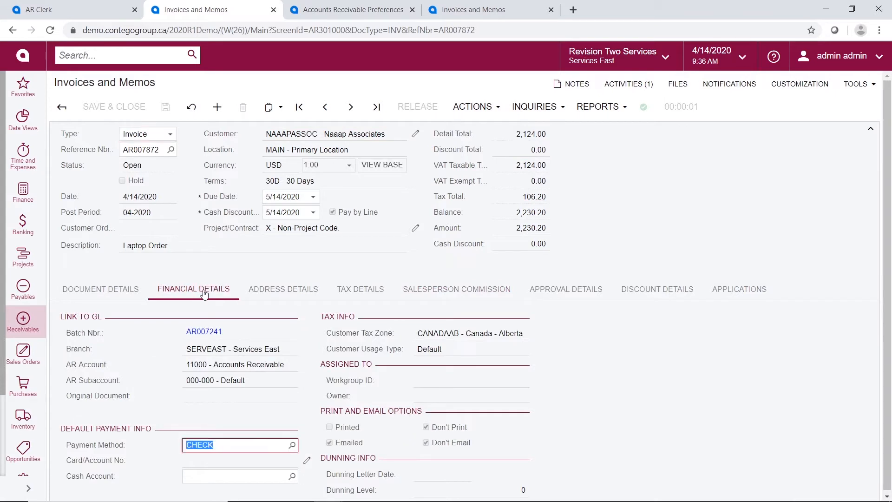
click(201, 331)
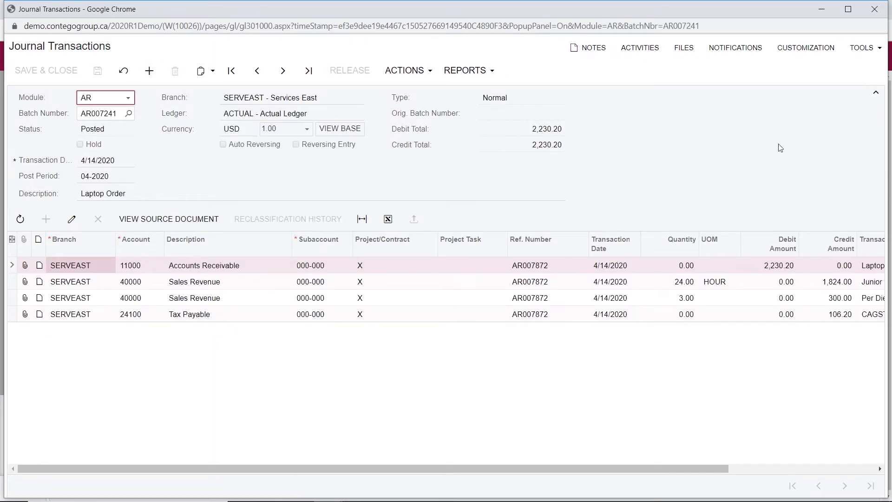
click(875, 10)
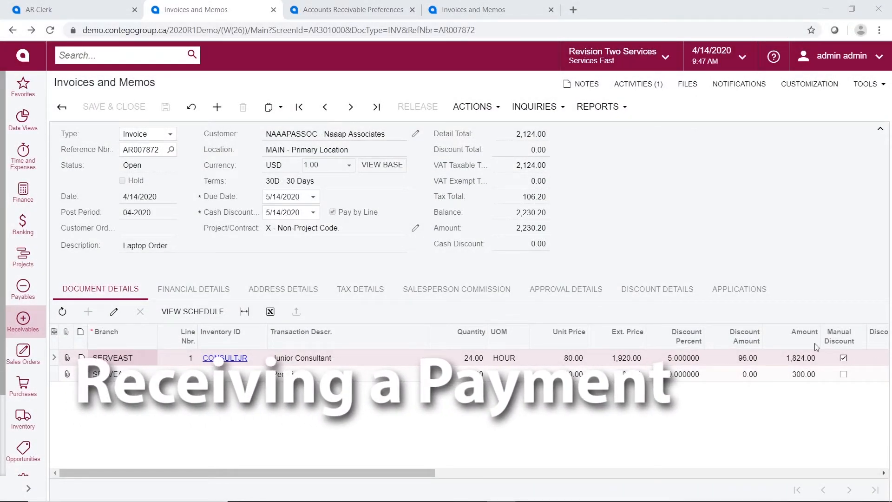
Start a payment on invoice AR007872 via Enter Payment/Apply Memo, applying 2,230.20 by check
click(11, 325)
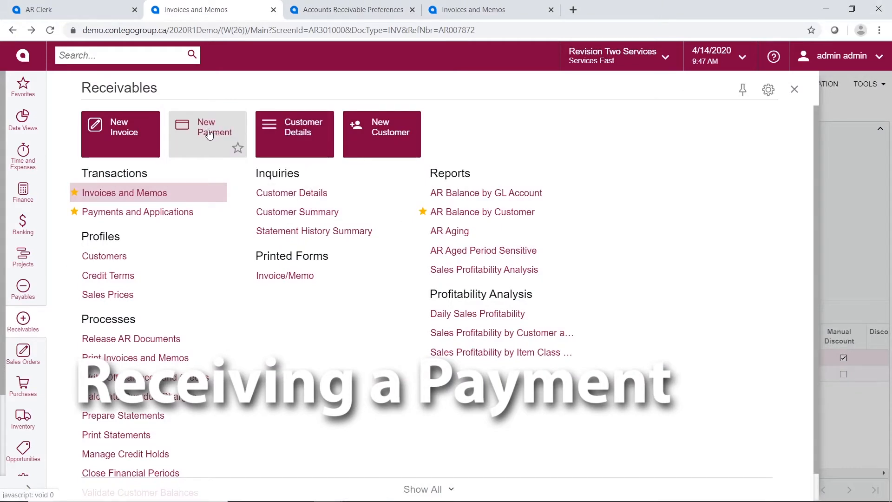
mouse_move(227, 217)
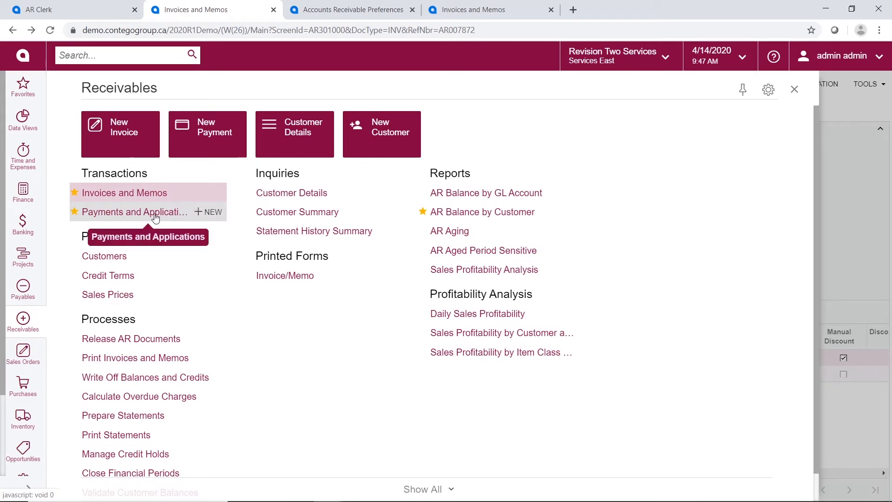
click(859, 214)
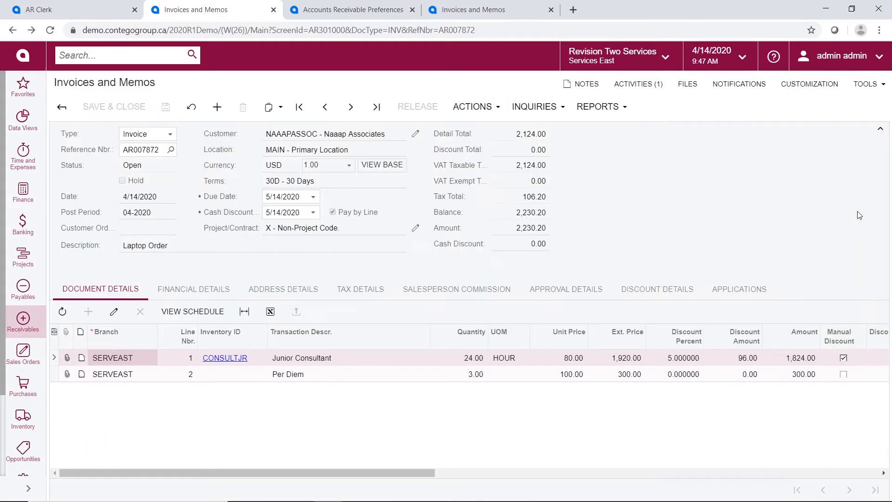
click(472, 107)
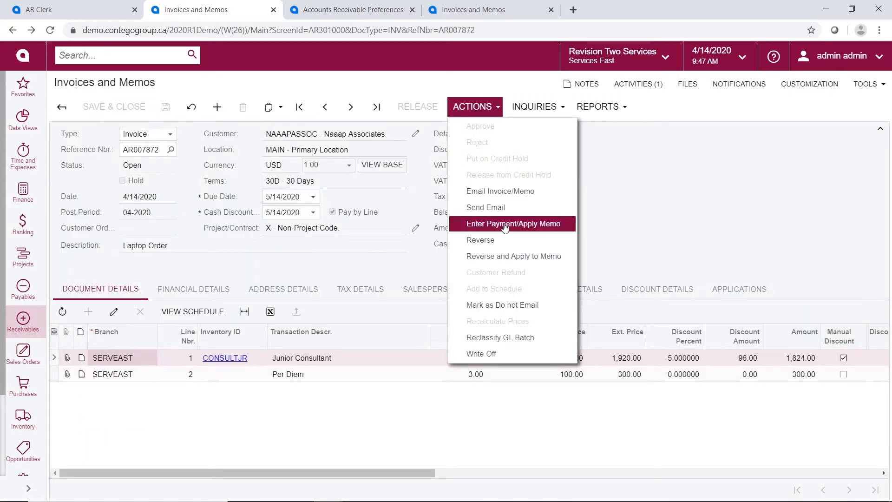
click(505, 225)
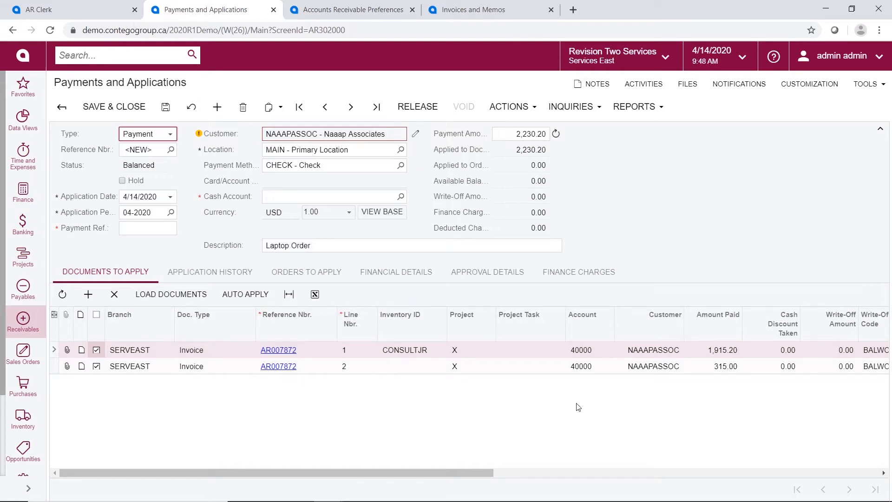
Load the customer's documents with the Company/Branch filter left empty to include all branches
click(172, 294)
click(404, 223)
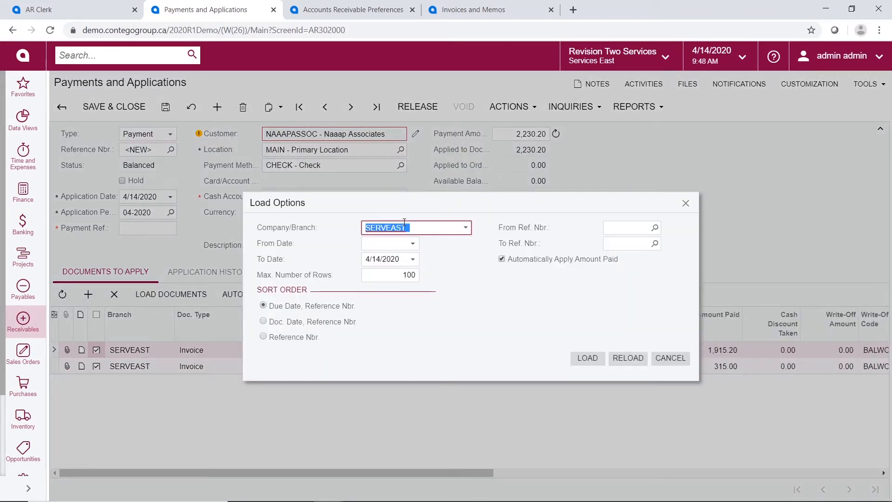
key(BackSpace)
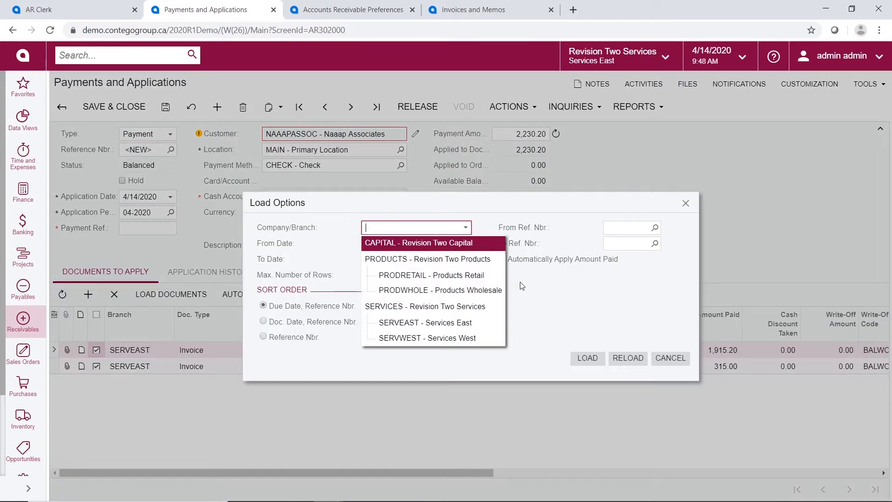
click(538, 287)
click(587, 357)
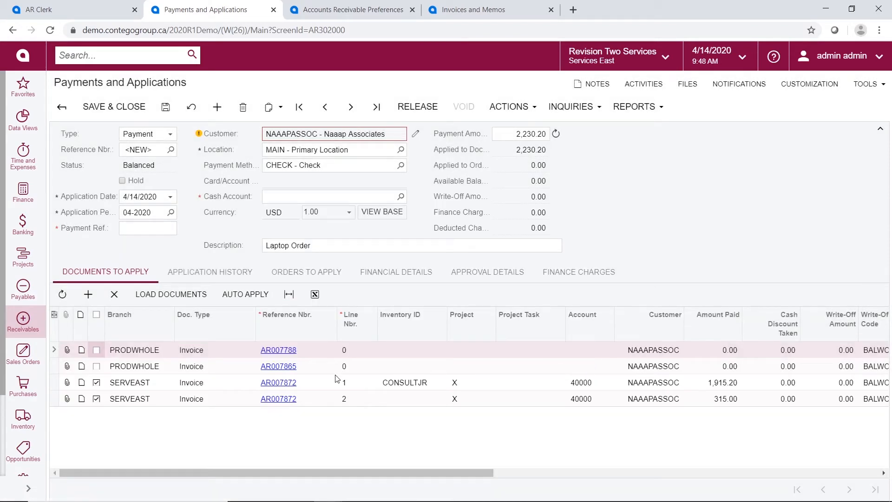
Apply the payment to invoice AR007865 too and set Payment Amount to 29,029.95
click(96, 366)
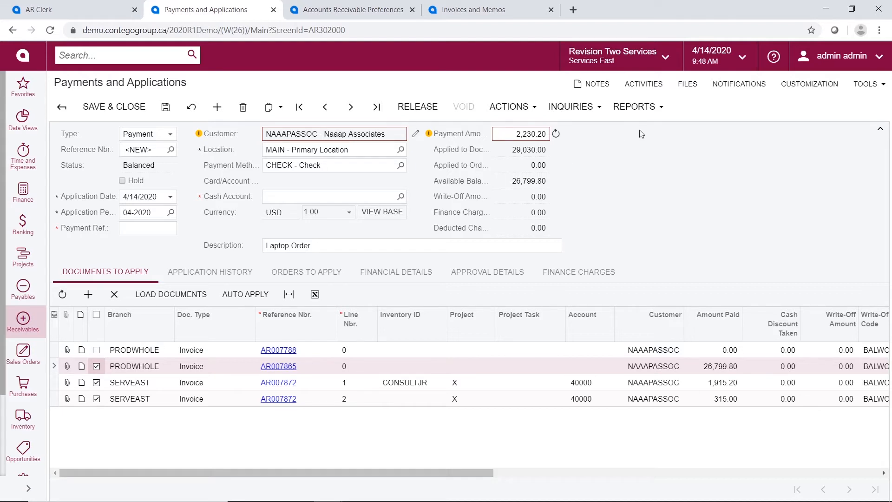
click(556, 134)
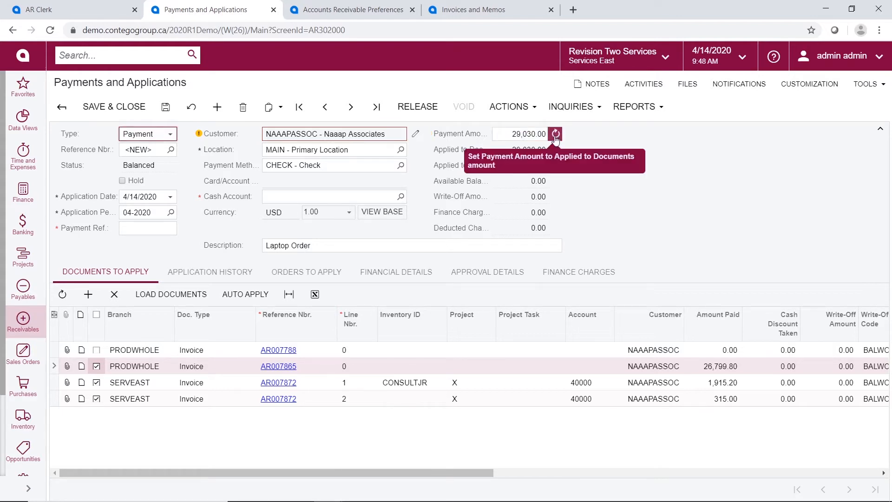
click(529, 133)
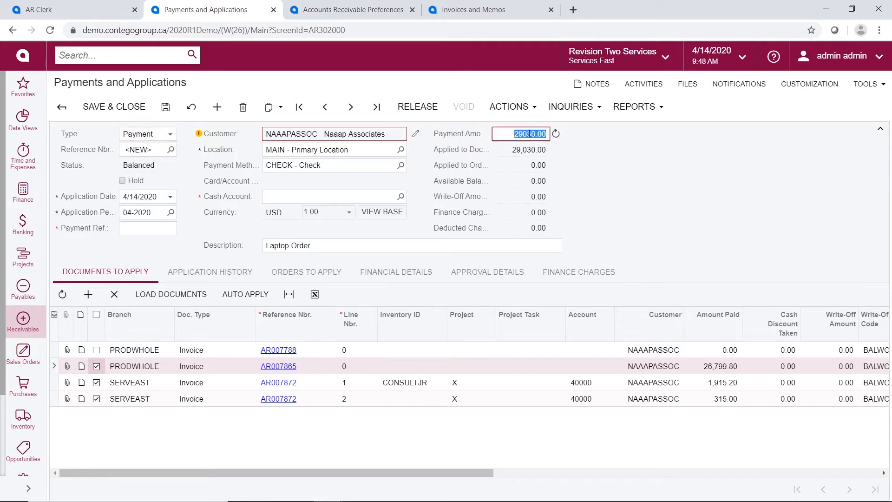
click(530, 133)
key(Delete)
key(Delete)
key(Delete)
text(29.95)
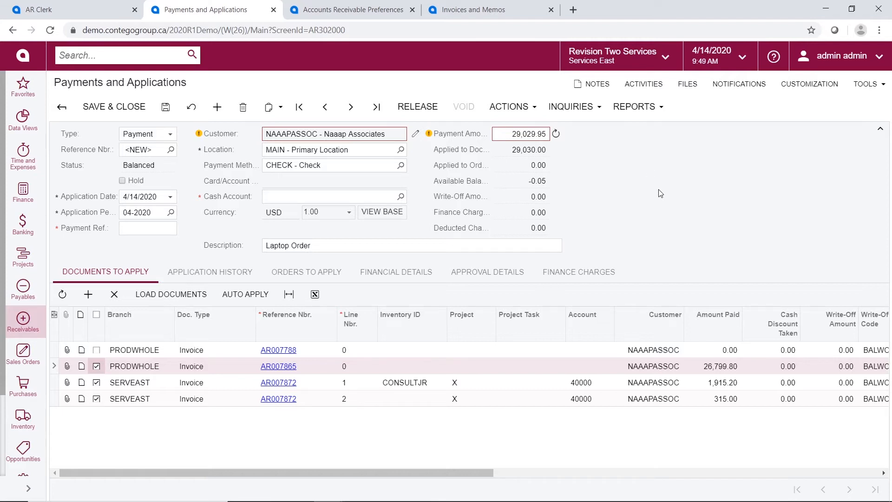
Change AR007865's amount paid to 26,799.75
click(732, 372)
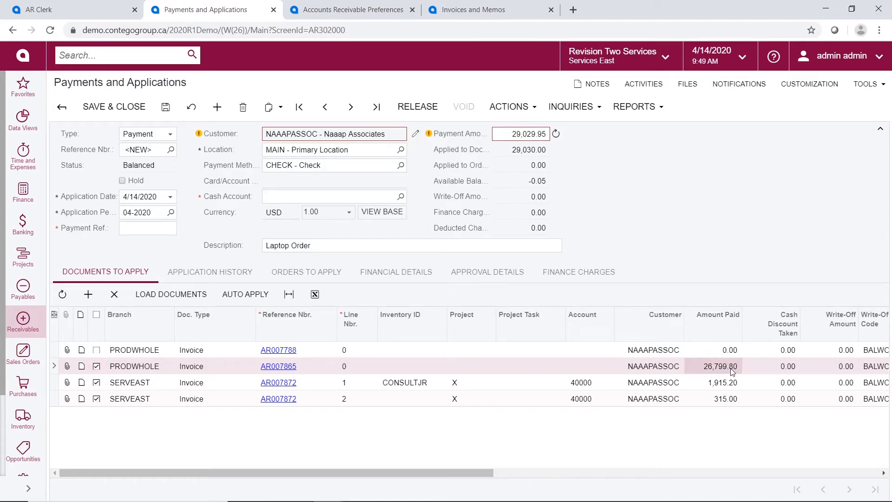
click(732, 372)
click(732, 371)
key(BackSpace)
key(BackSpace)
text(75)
key(Tab)
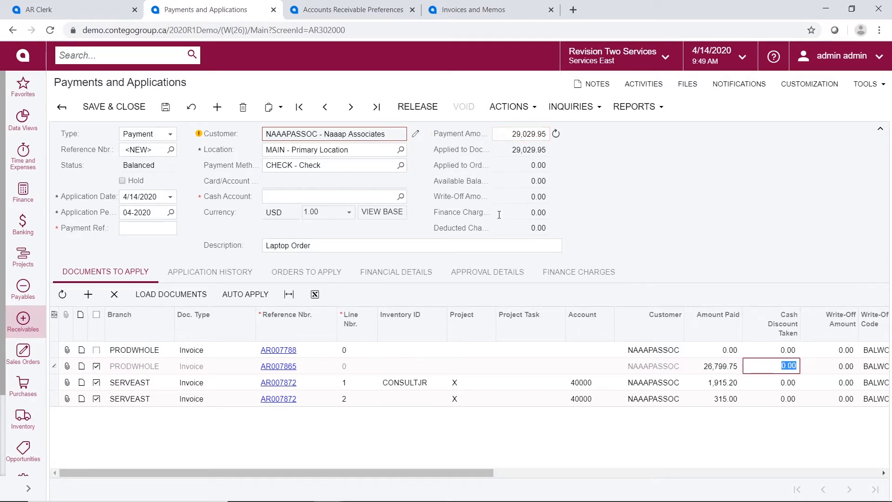
Write off 0.05 on AR007865 and open Naaap Associates' record to check its write-off limit
drag(429, 473, 718, 386)
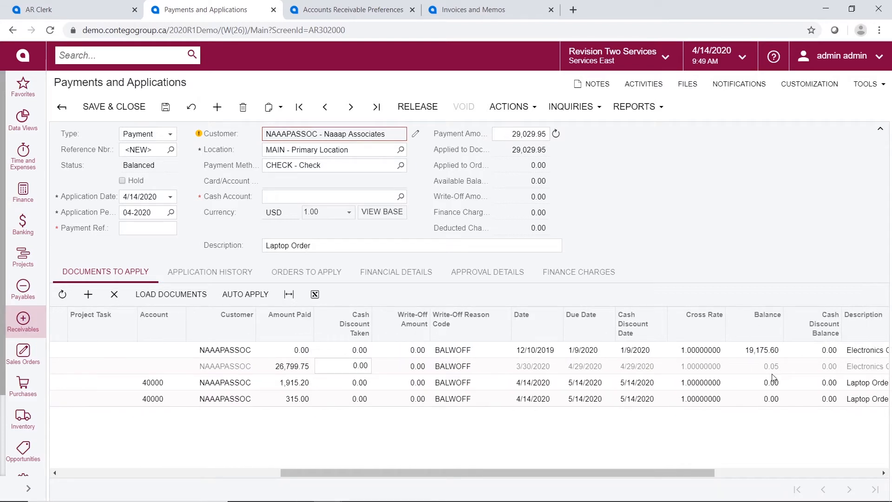
click(414, 367)
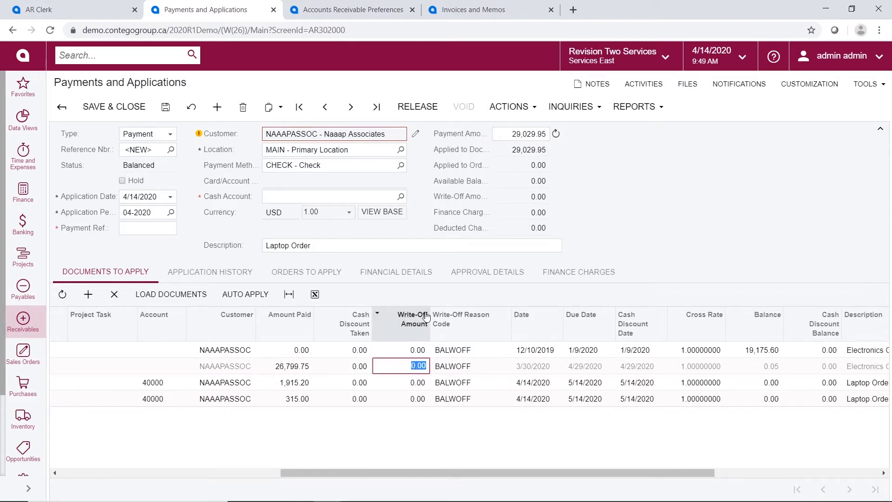
text(0)
key(Tab)
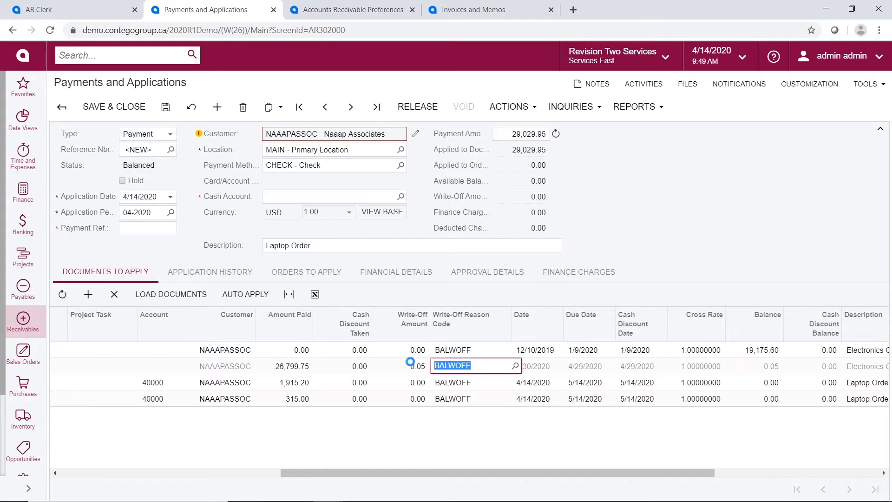
click(413, 134)
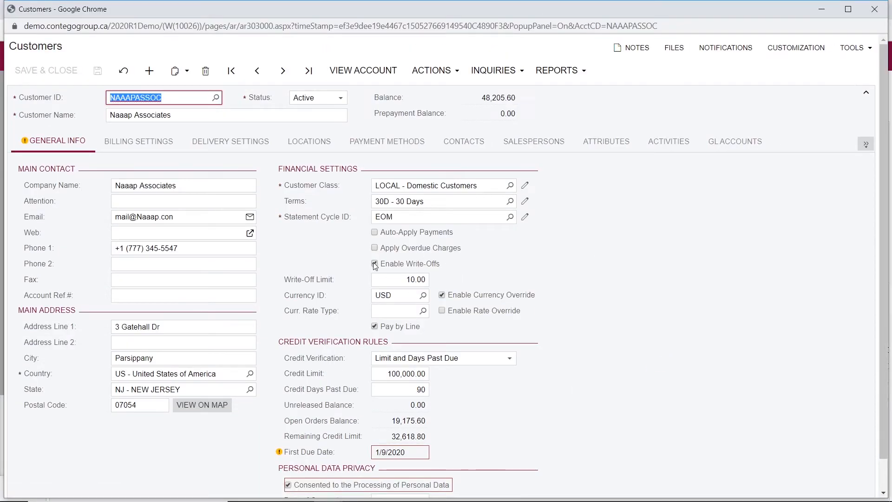
Return to the payment, choose cash account 10200 - Company Checking Account, and release it
click(874, 9)
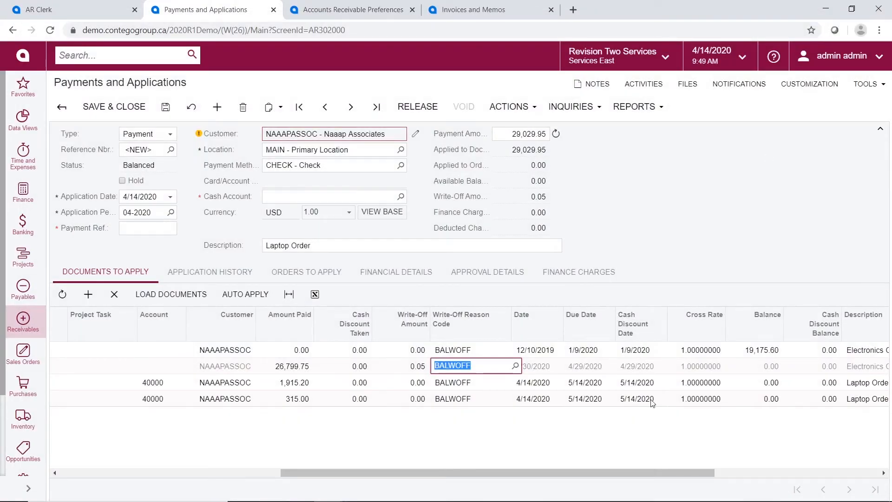
drag(469, 474, 191, 455)
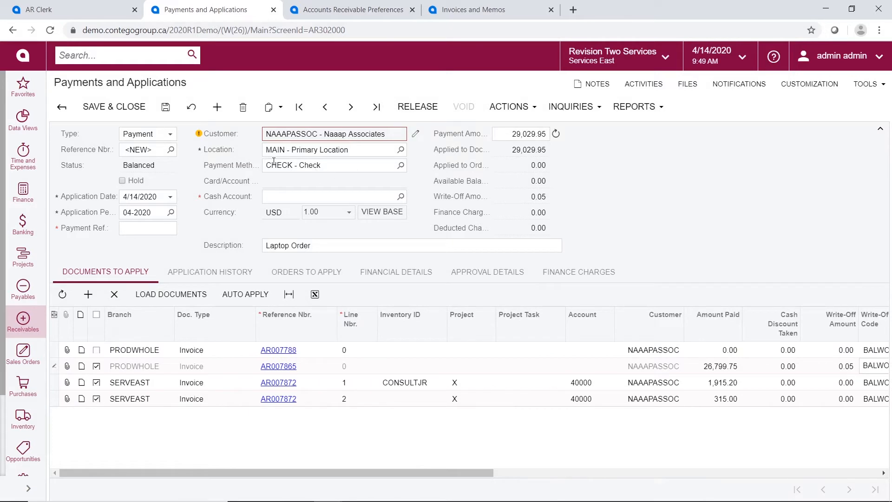
click(400, 197)
double_click(311, 279)
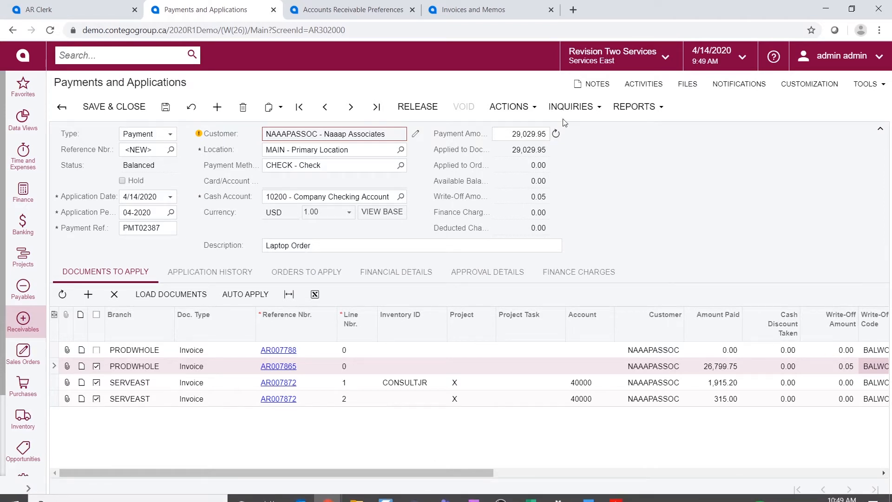
click(417, 106)
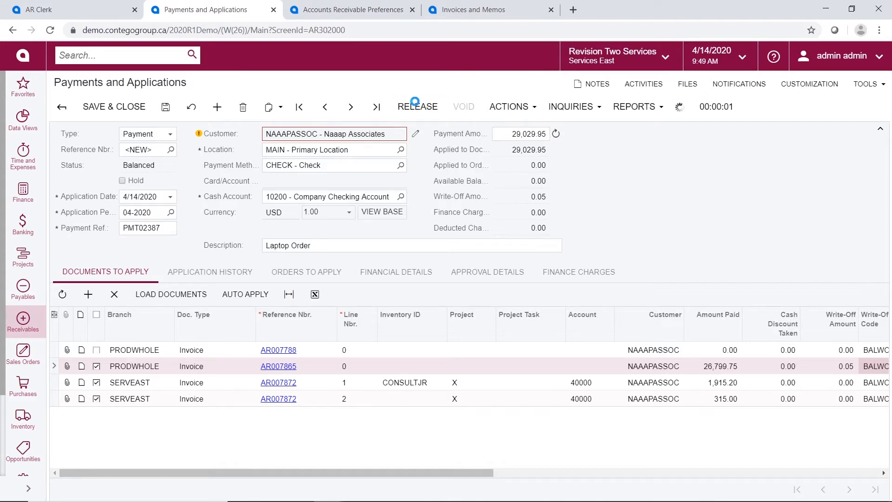
Check the payment's application history and GL batch AR007242, then switch to Products Wholesale
click(200, 279)
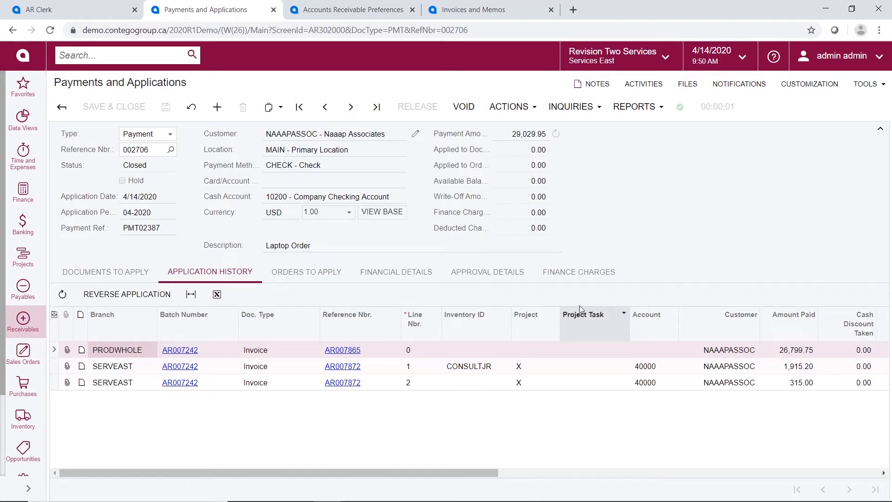
click(404, 274)
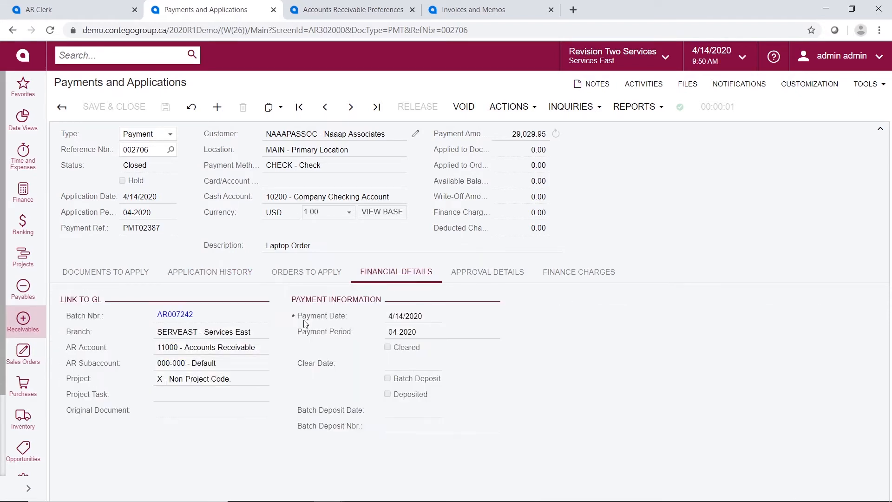
click(176, 316)
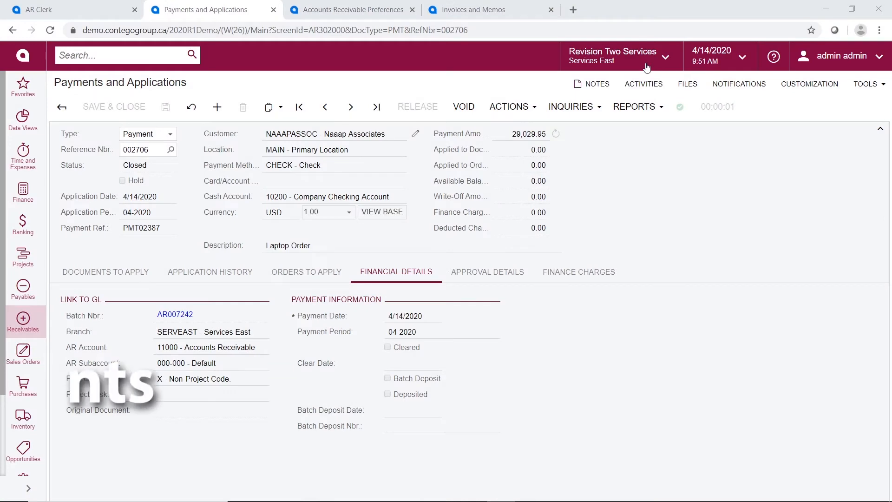
click(646, 67)
click(665, 174)
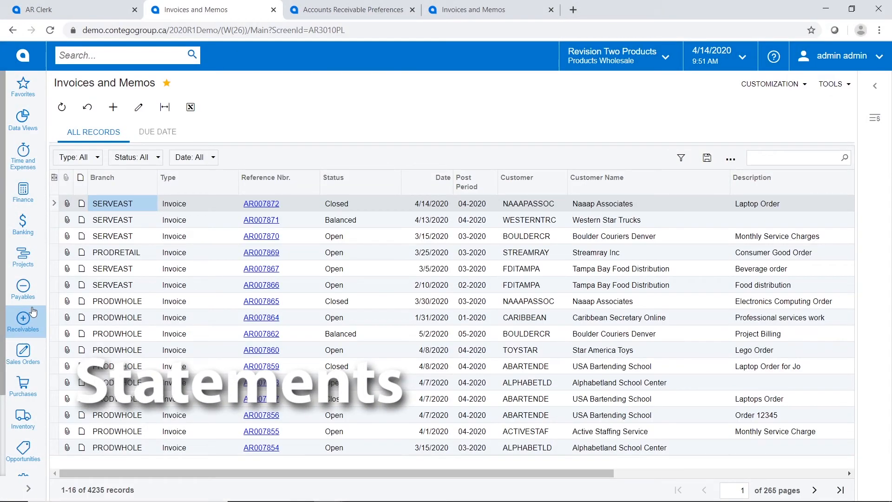
Go to Receivables > Processes > Calculate Overdue Charges
click(22, 333)
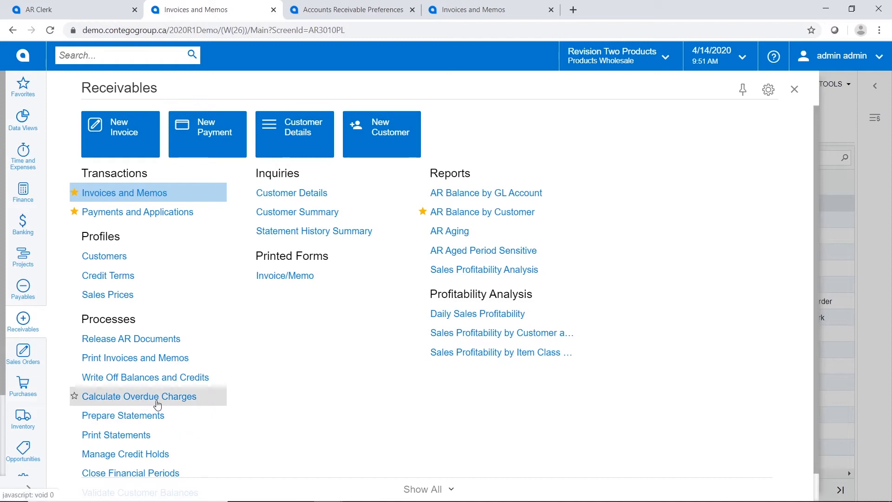
click(156, 402)
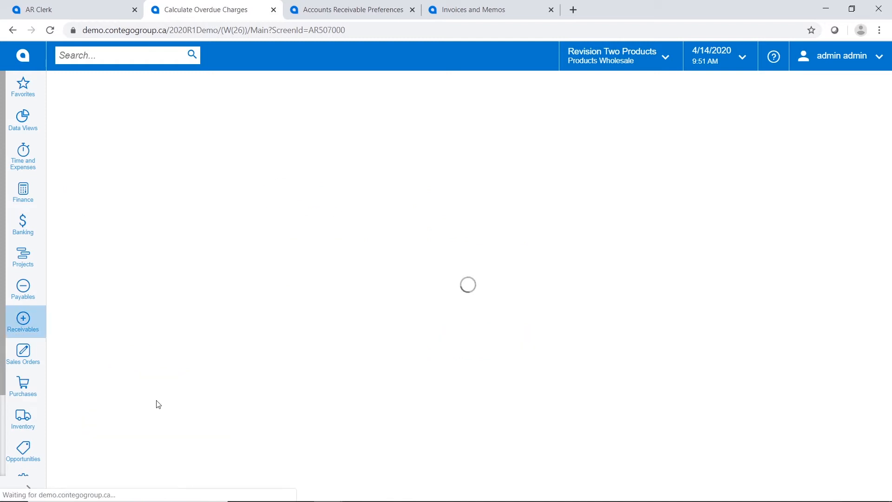
Calculate overdue charges dated 3/31/2020 for the EOM - End of Month cycle, then process all
click(186, 140)
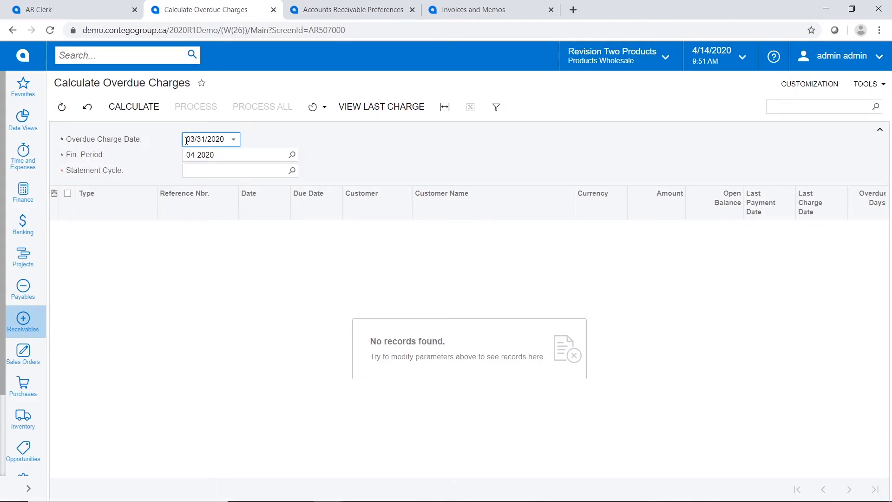
click(207, 171)
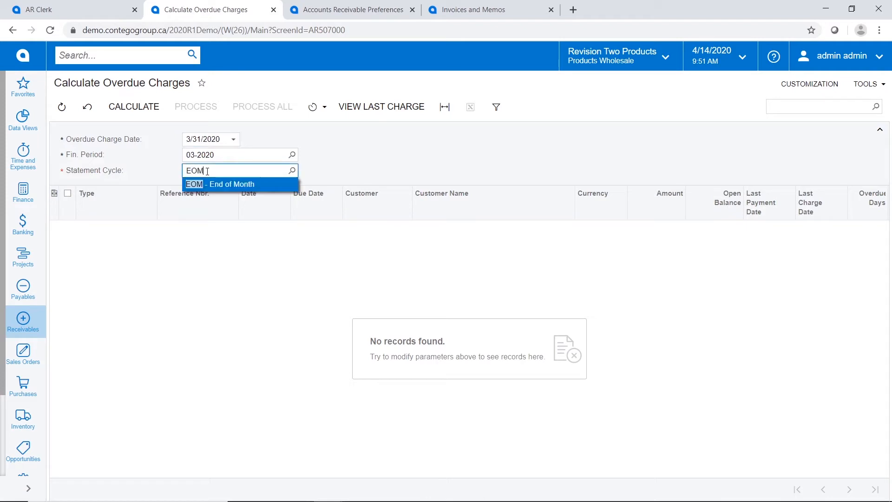
click(203, 185)
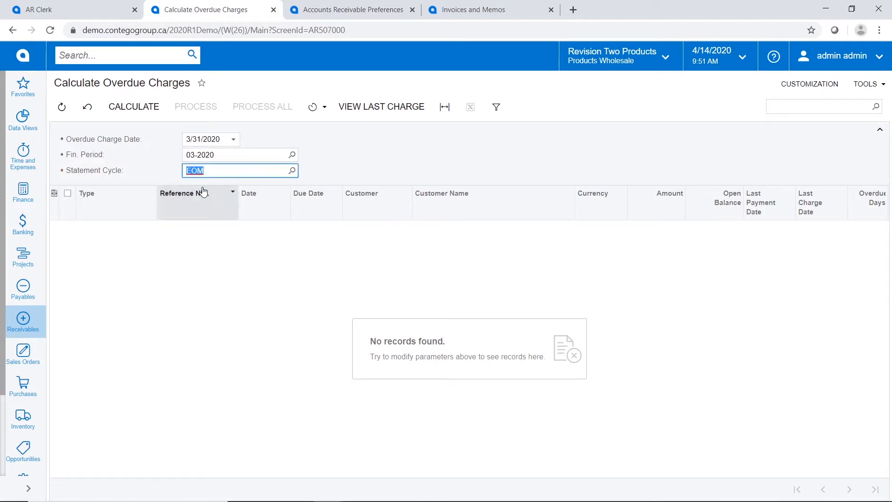
click(129, 107)
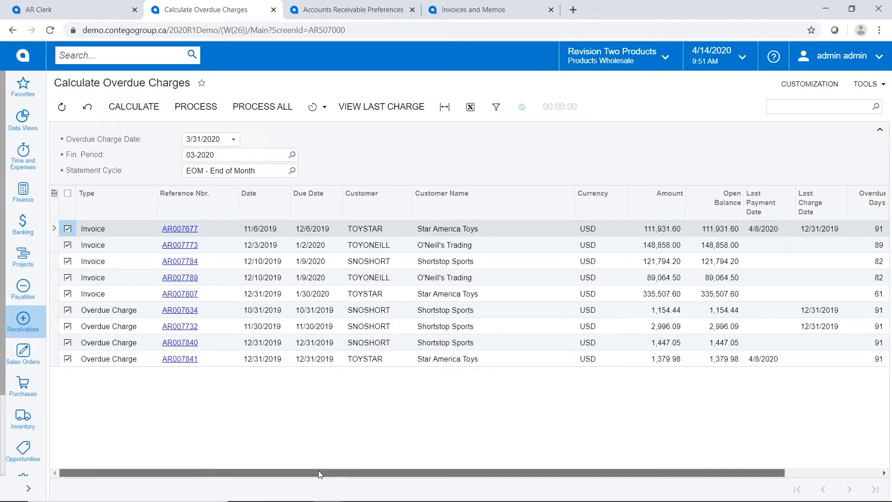
drag(318, 470, 551, 466)
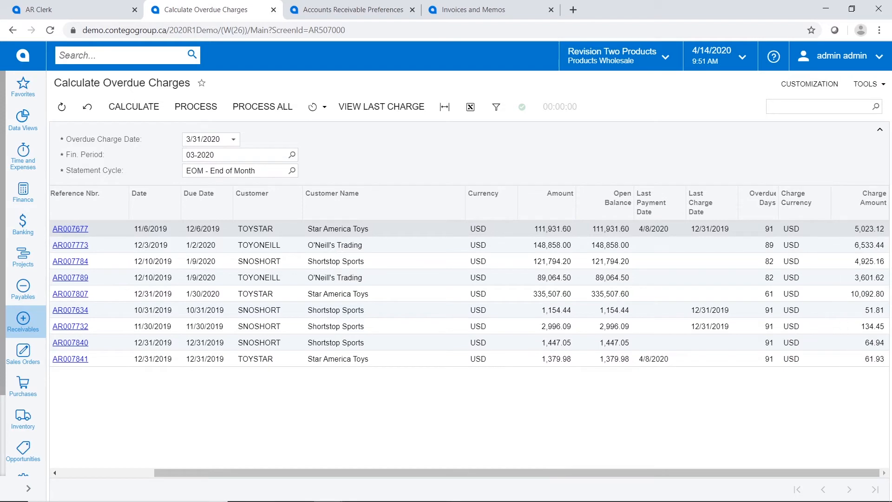
drag(674, 472, 431, 470)
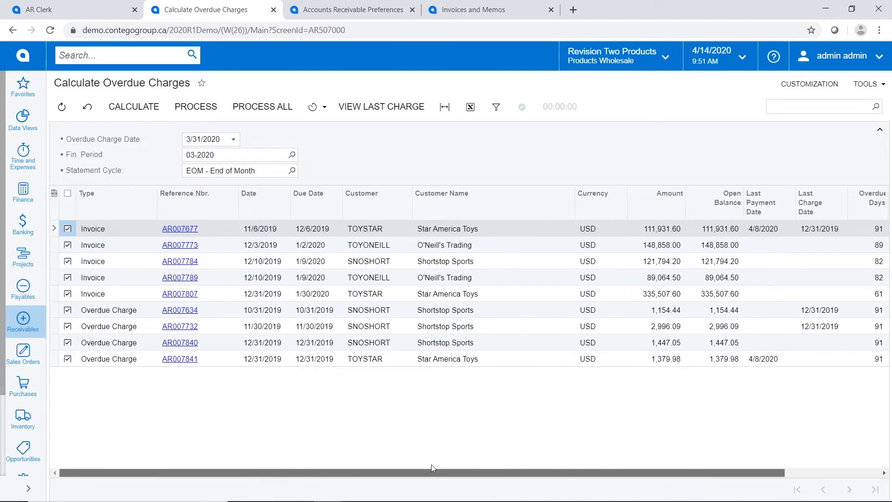
click(277, 112)
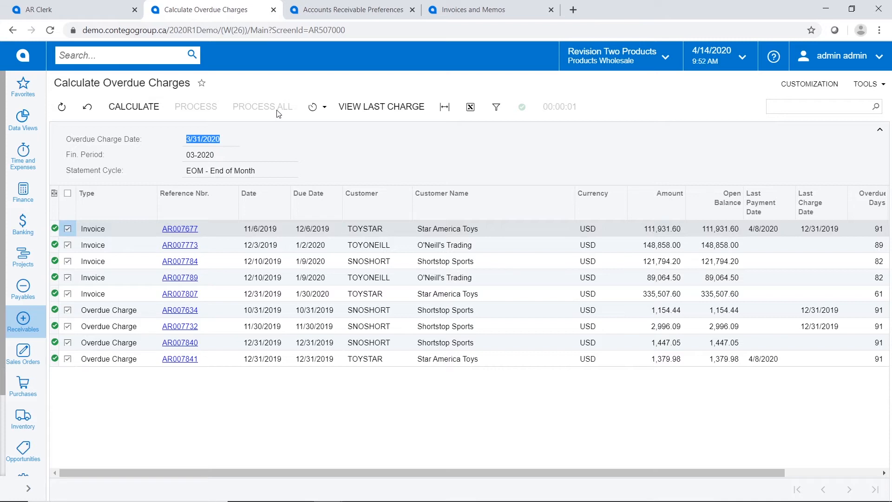
Select all five documents in Release AR Documents, including three overdue charges, and release them
click(22, 320)
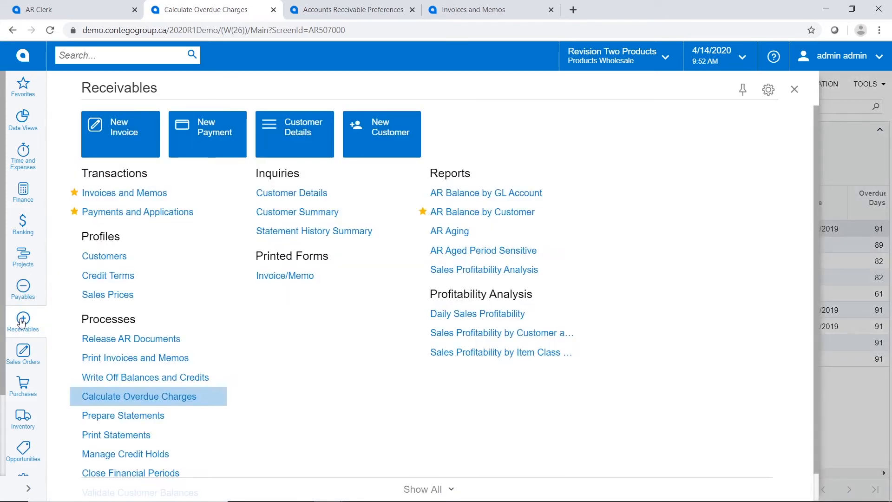
click(150, 344)
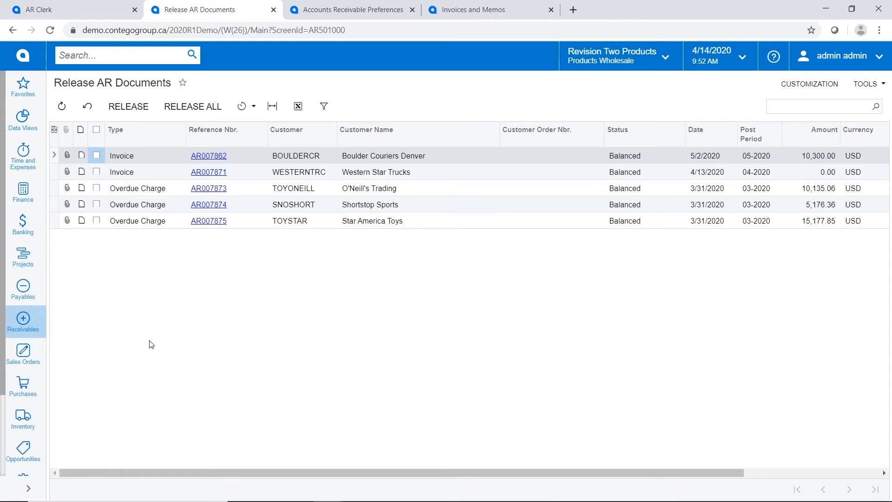
click(97, 130)
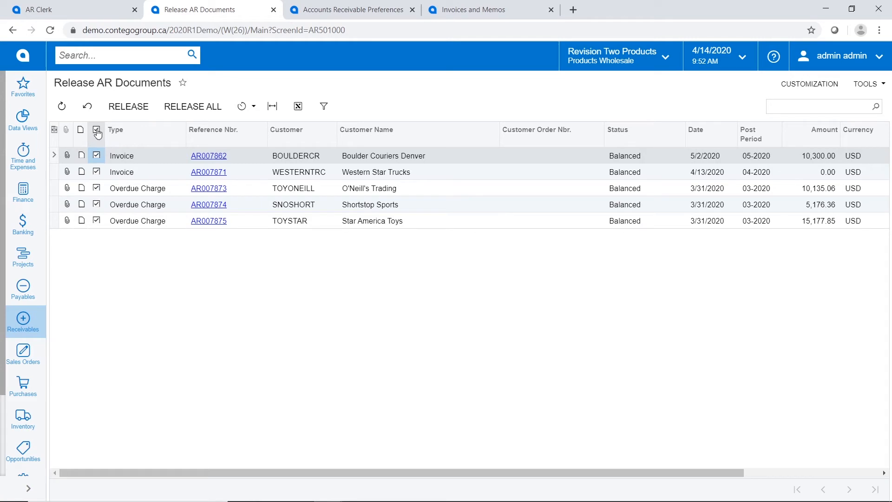
click(194, 109)
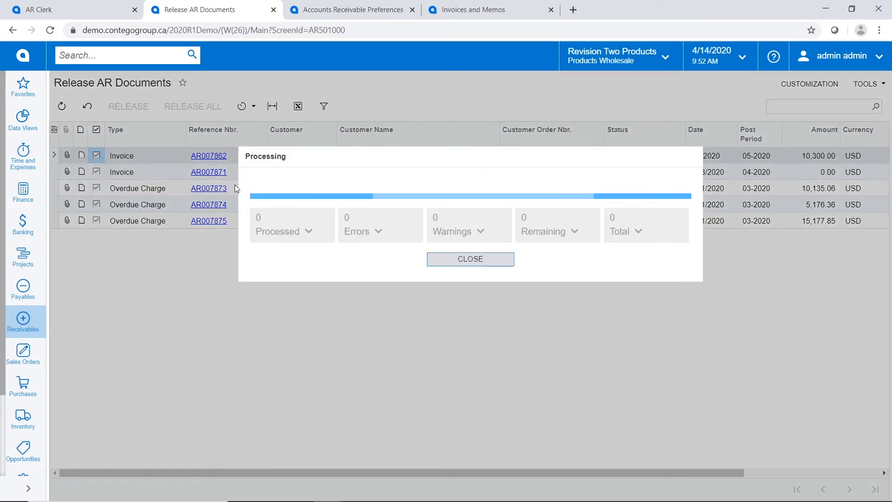
click(480, 263)
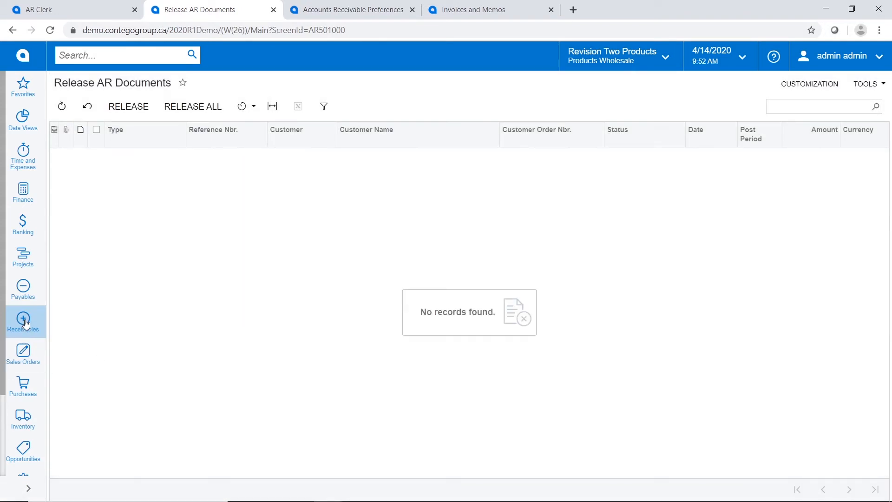
click(25, 323)
Prepare statements for the EOM cycle dated 3/31/2020 and close the processing summary
scroll(169, 384, down, 1)
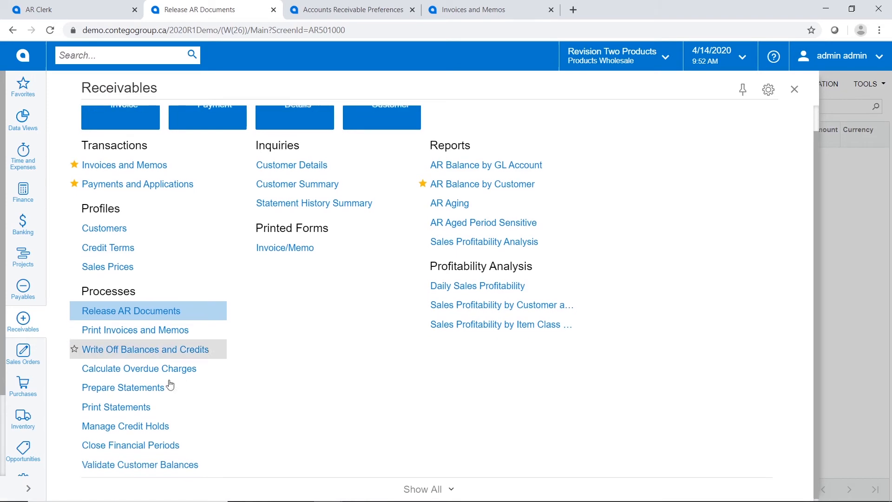
click(137, 386)
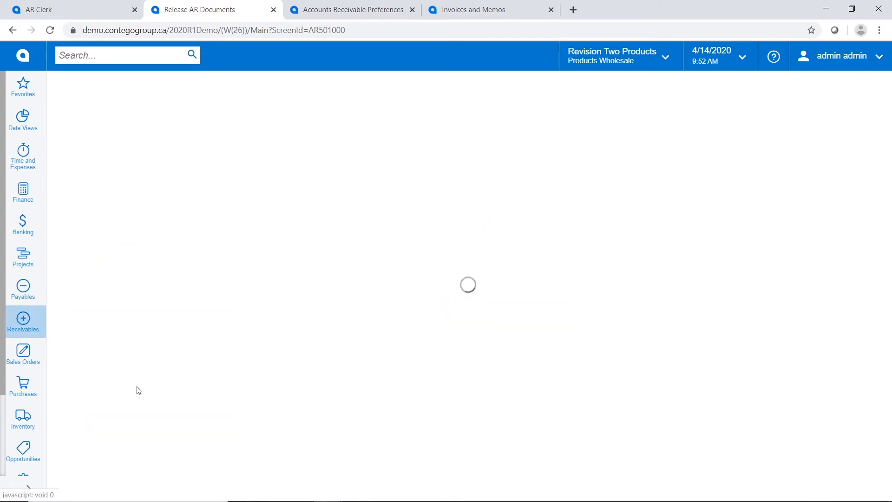
click(158, 135)
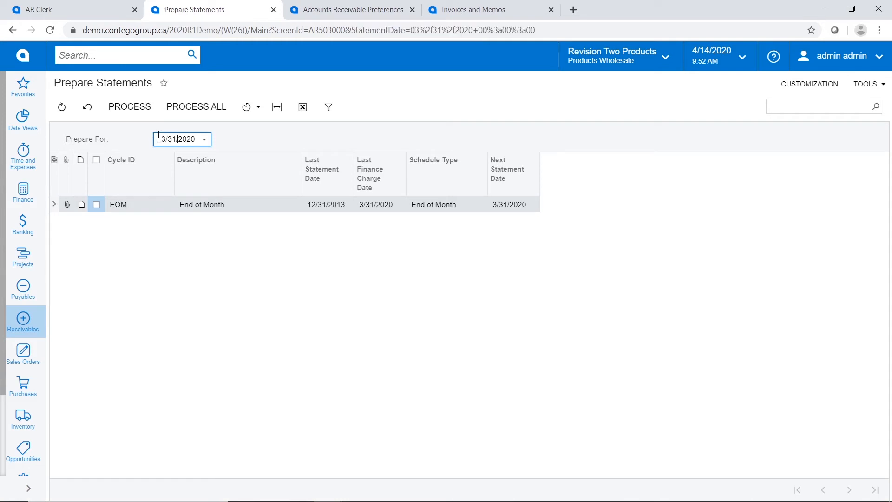
click(96, 205)
click(134, 104)
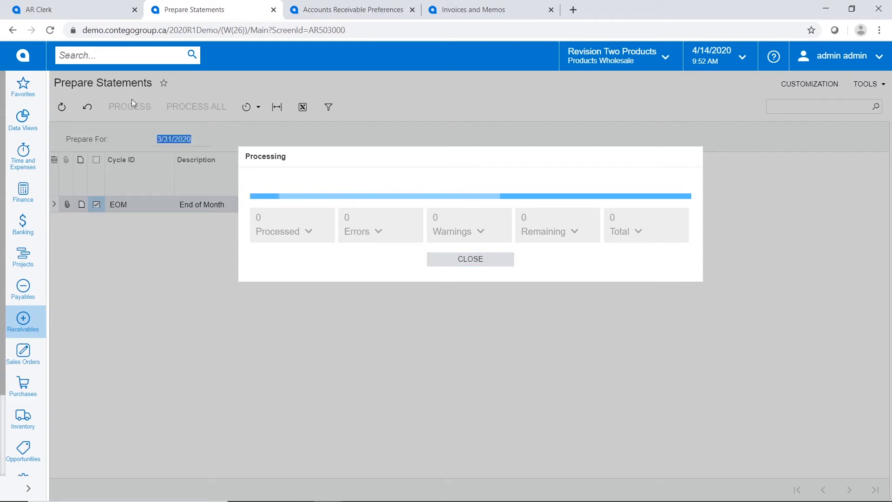
click(476, 262)
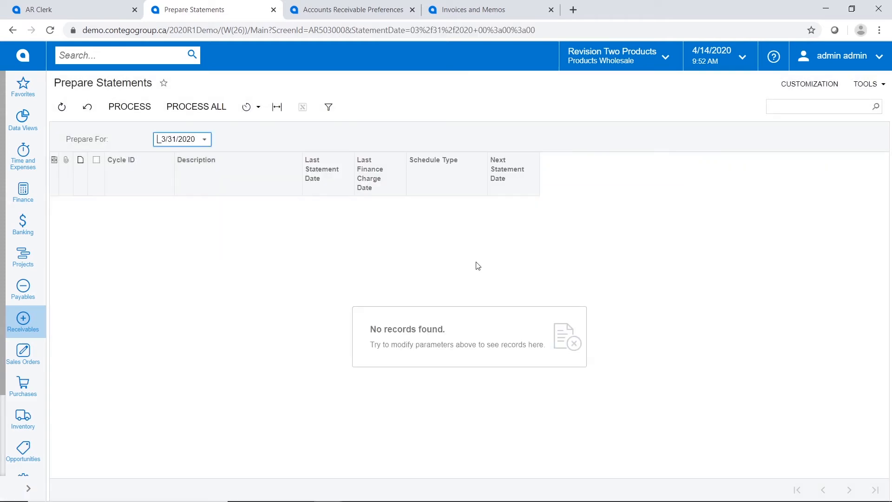
click(20, 324)
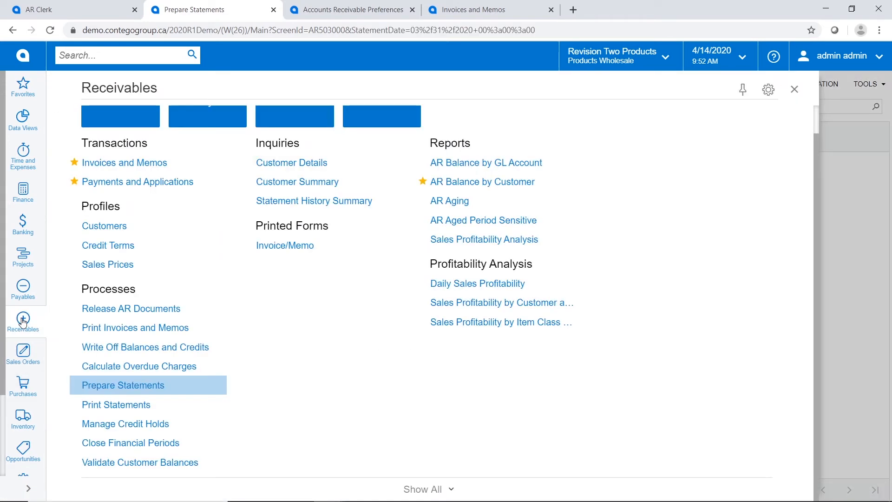
Email the EOM 3/31/2020 statement to Agrilink Food (FDIAGRI) via Print Statements
click(110, 406)
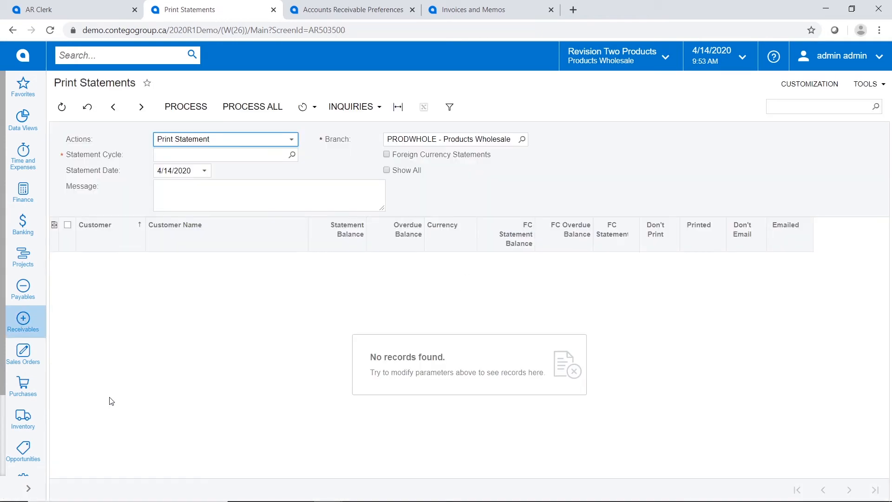
click(291, 139)
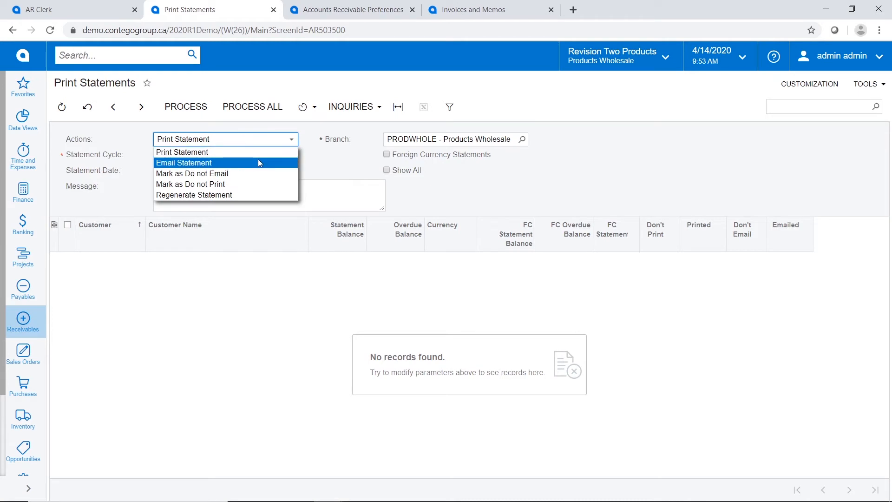
click(257, 159)
click(292, 155)
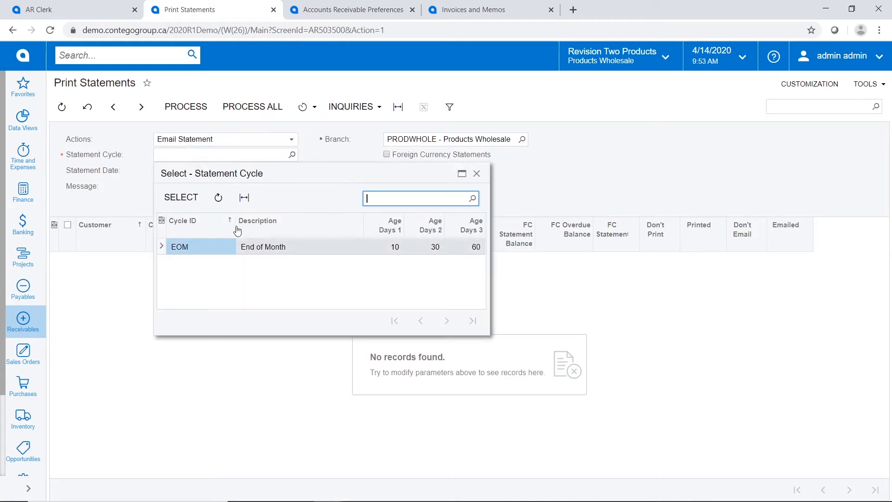
double_click(200, 246)
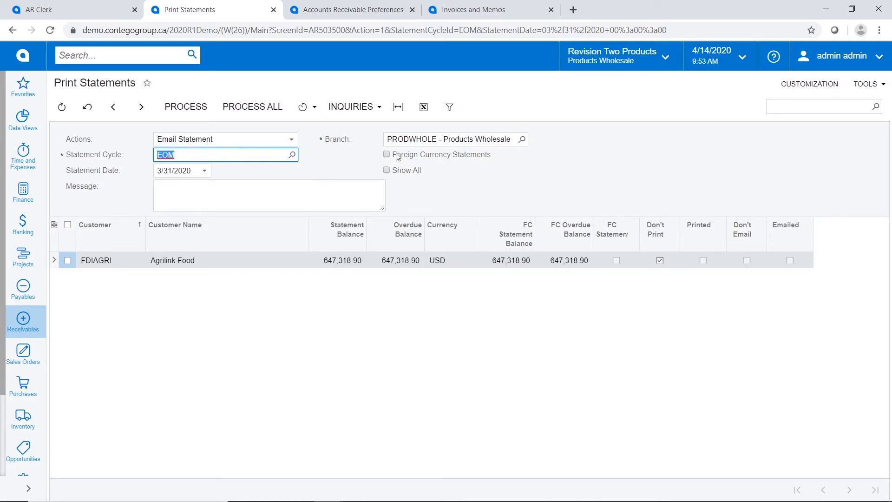
click(387, 170)
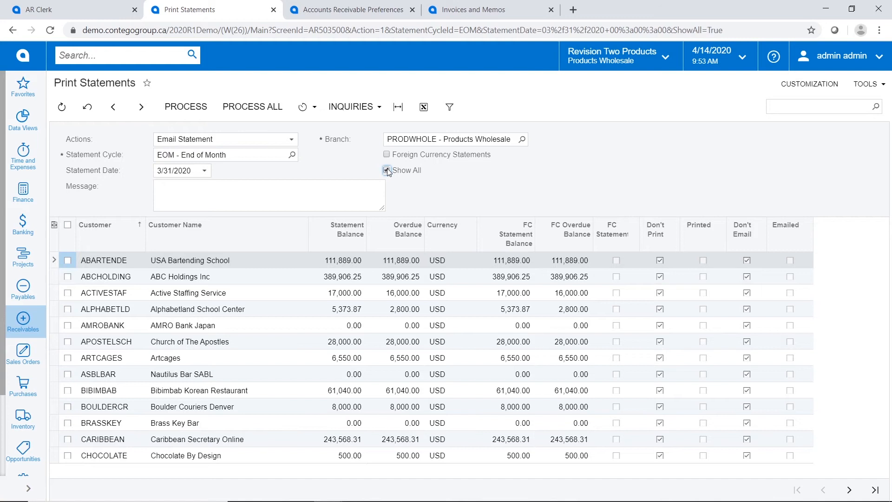
click(386, 170)
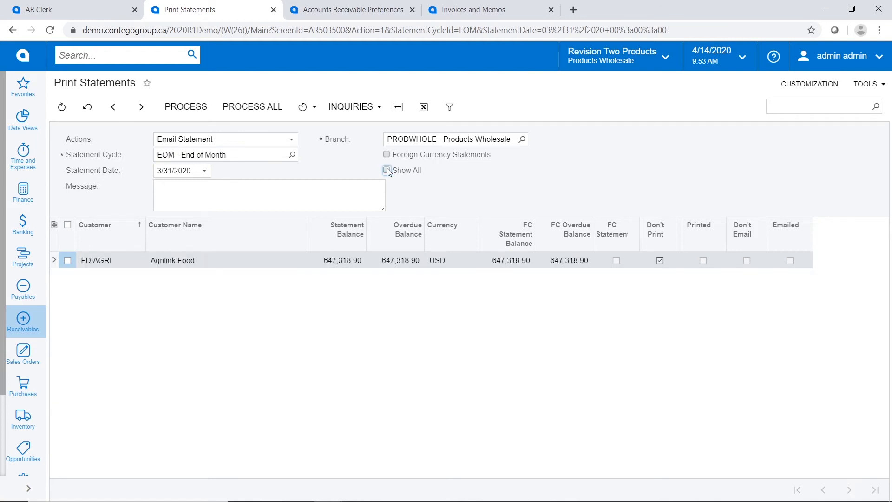
click(67, 262)
click(190, 111)
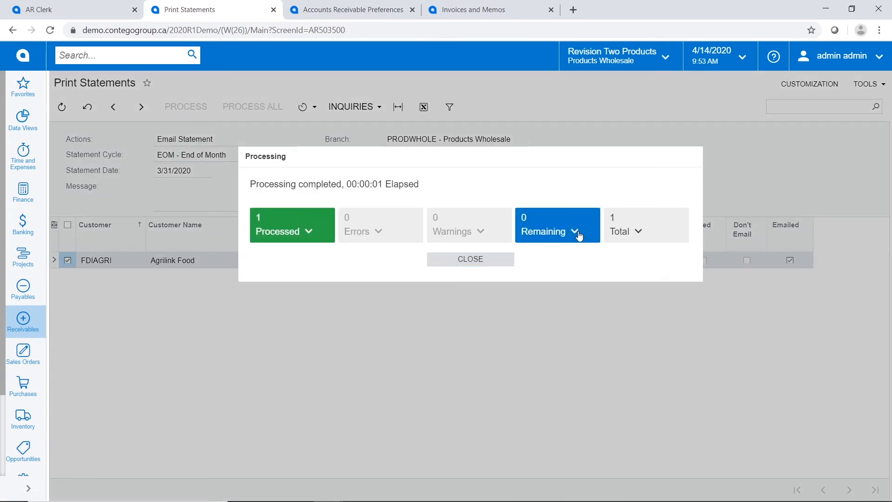
click(486, 260)
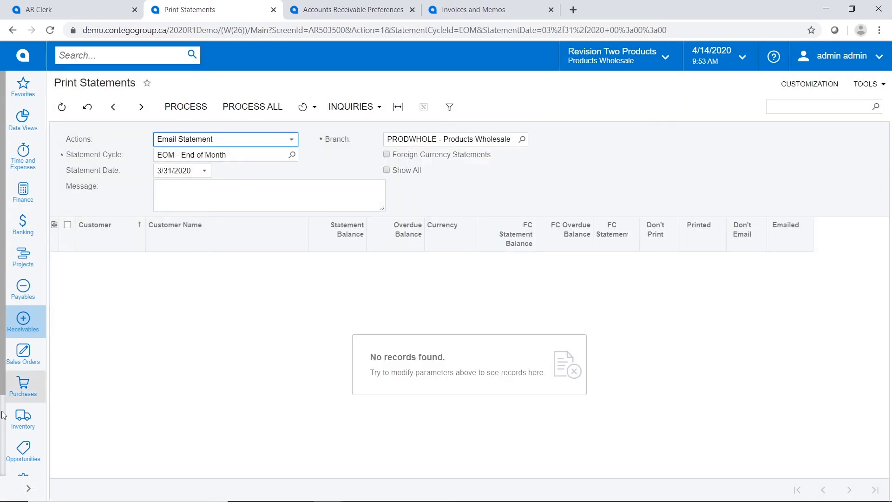
click(22, 320)
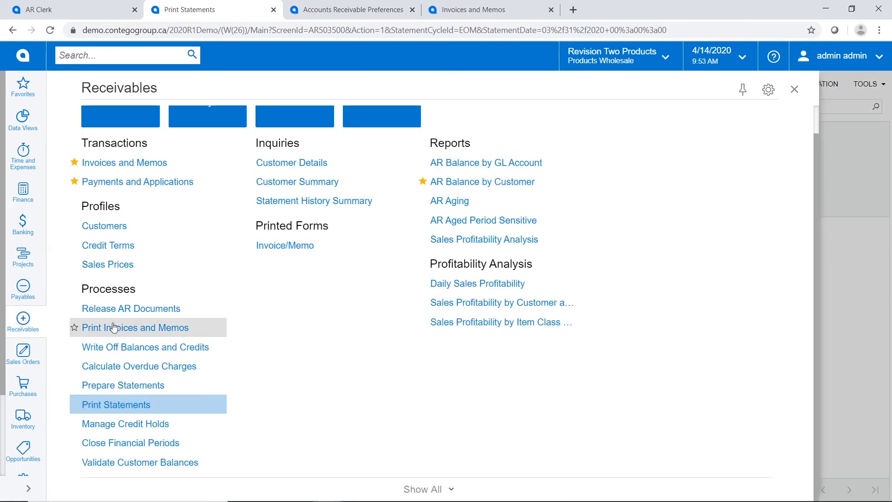
List EOM statement history for all customers, page through it, then open CARIBBEAN's history
click(426, 488)
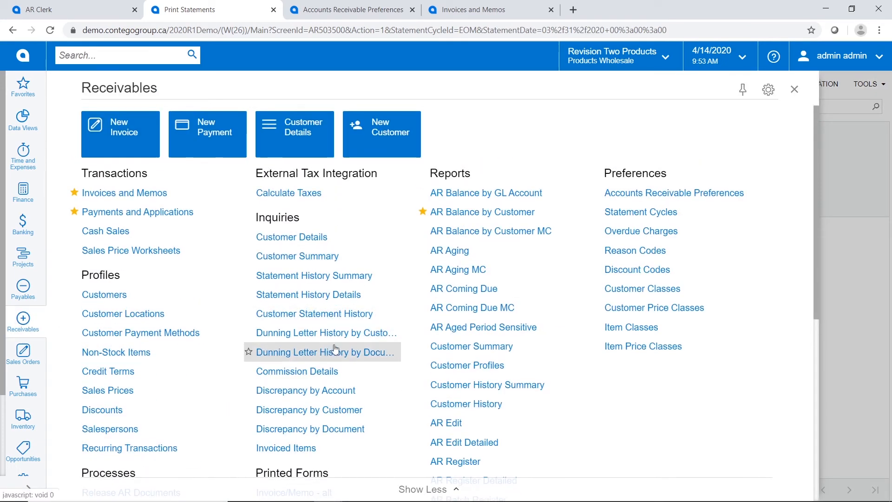
click(327, 299)
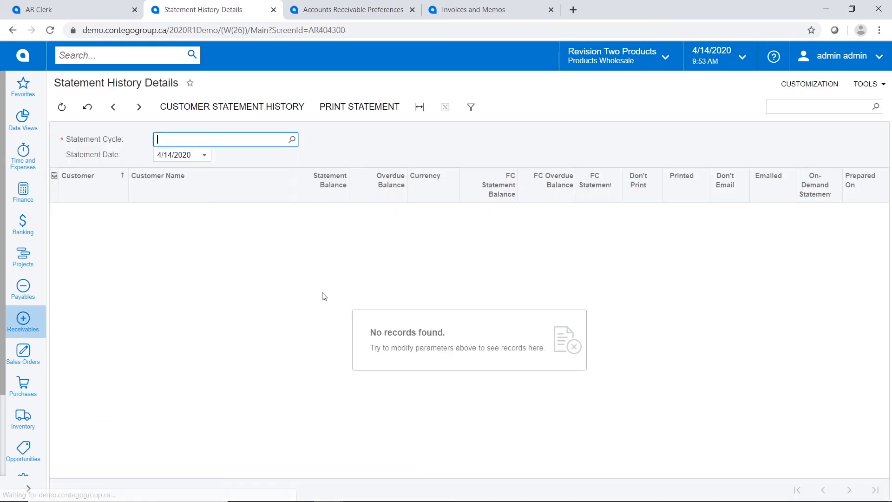
click(292, 140)
double_click(188, 229)
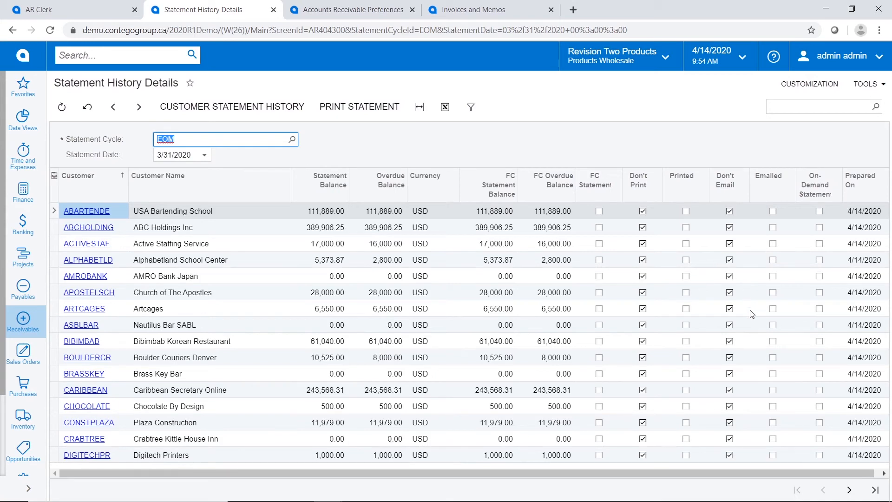
click(848, 489)
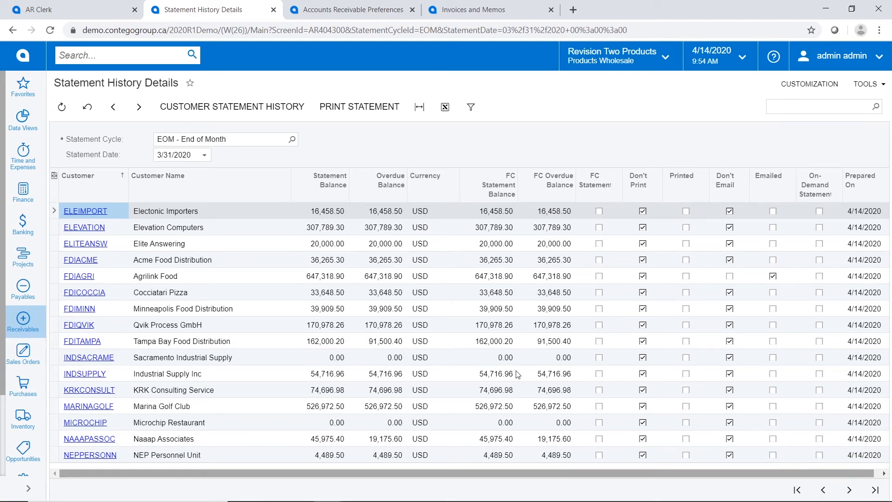
click(822, 487)
click(80, 392)
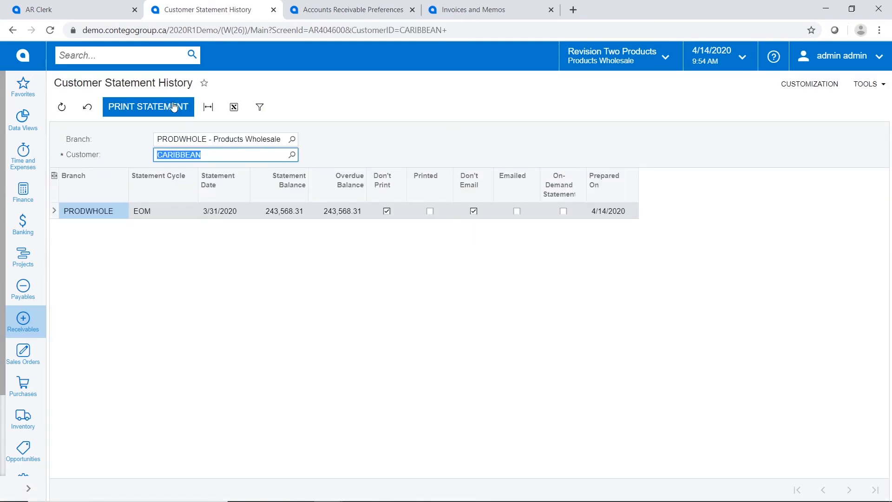
Preview CARIBBEAN's 3/31/2020 Customer Statement report, then return to its statement history
click(173, 107)
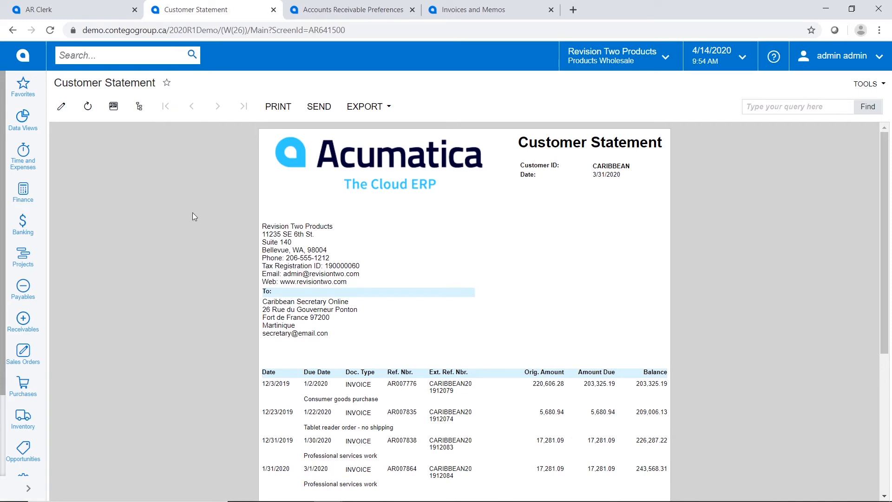
scroll(194, 279, down, 5)
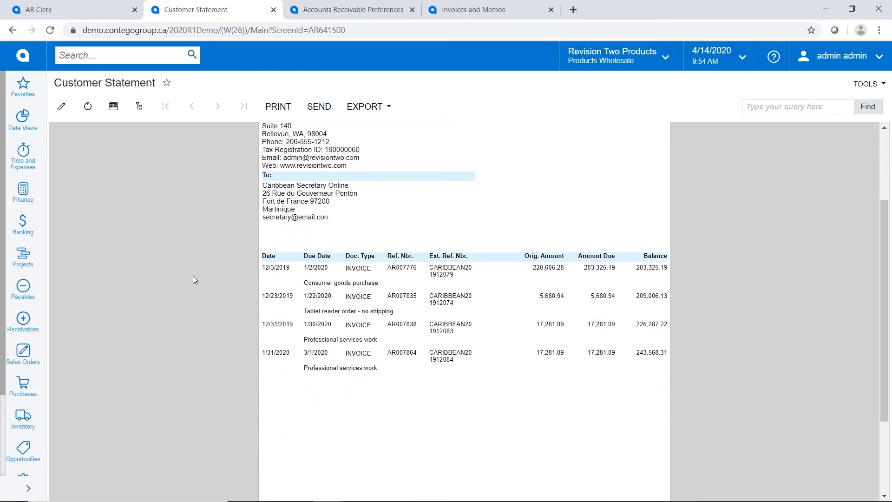
scroll(193, 275, up, 5)
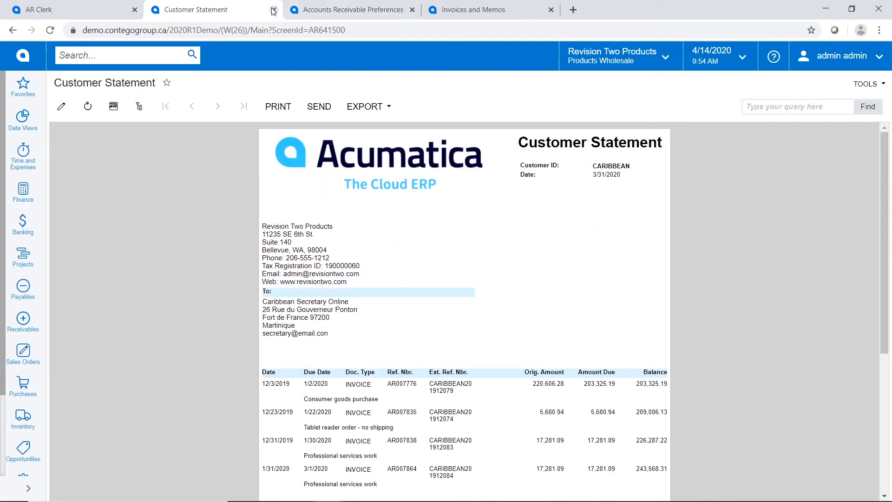
click(13, 30)
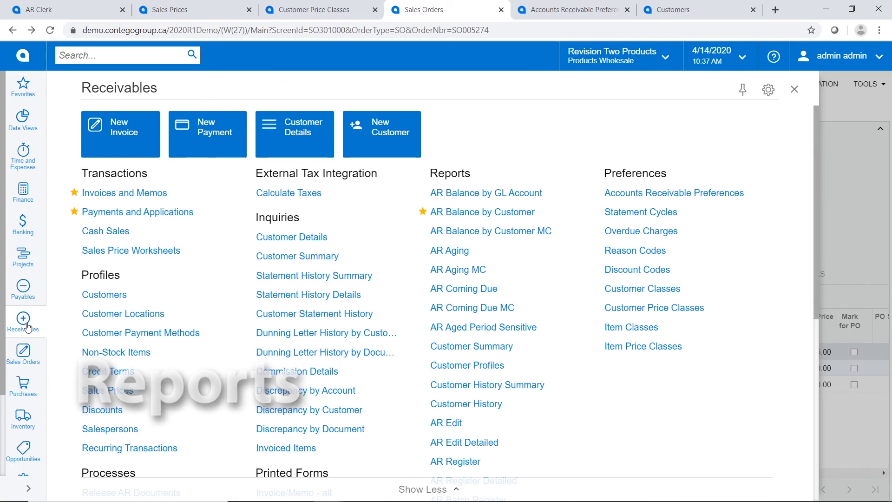
Open the Customer Details inquiry from the Receivables screens
click(304, 237)
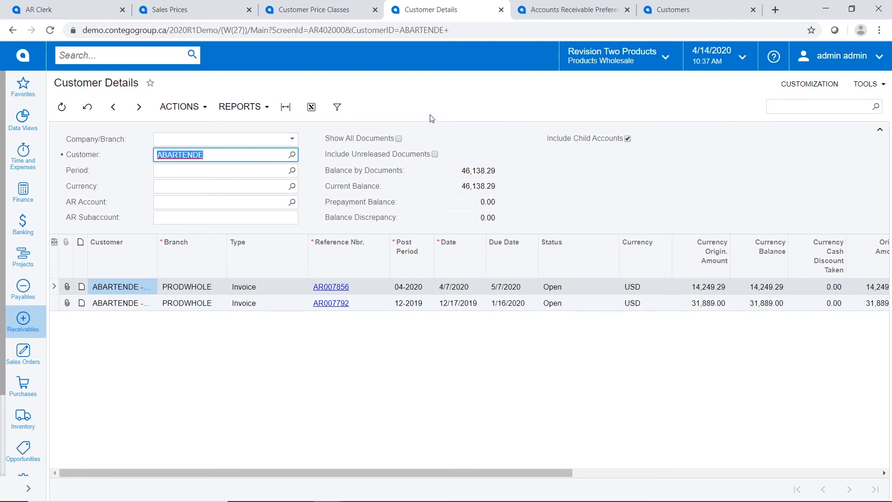
Show all of ABARTENDE's documents, including closed invoices, payments and prepayment
click(399, 139)
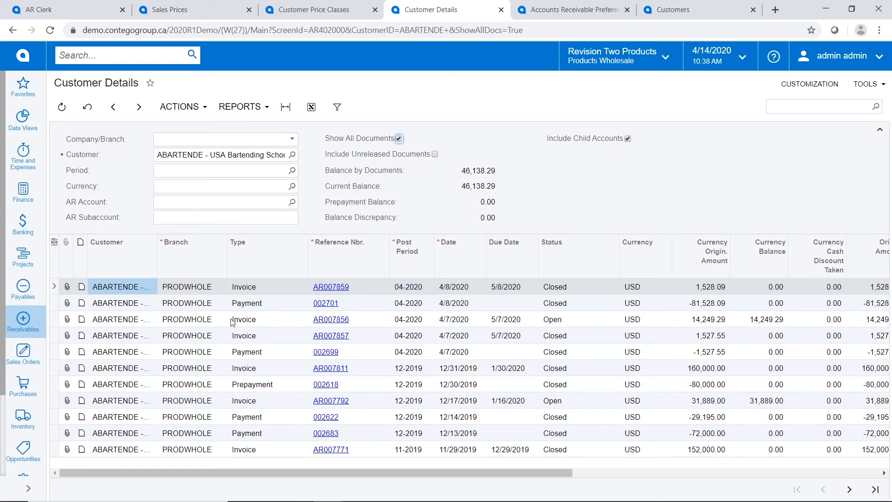
click(23, 325)
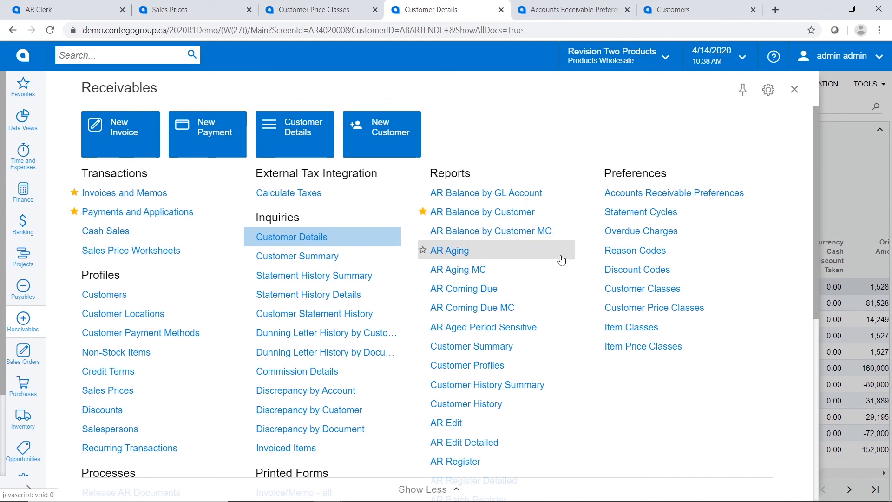
Run the detailed AR Aging MC report as of 4/14/2020 and check its export formats
click(489, 272)
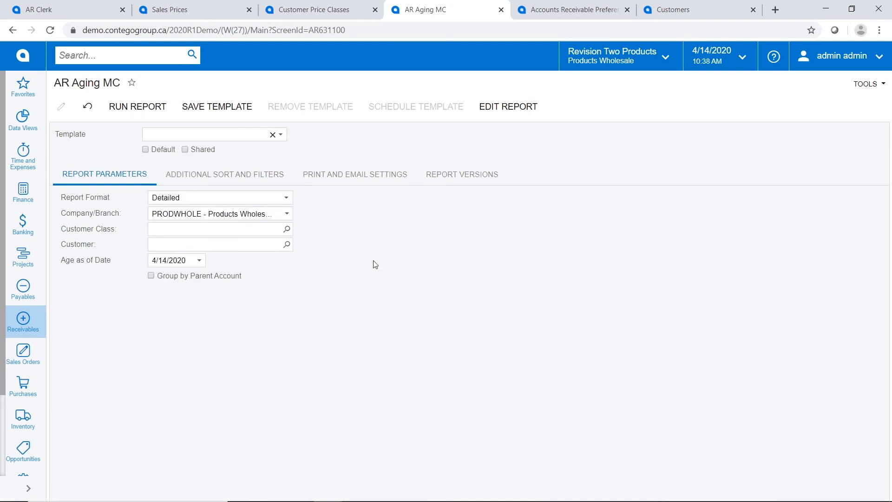
click(121, 115)
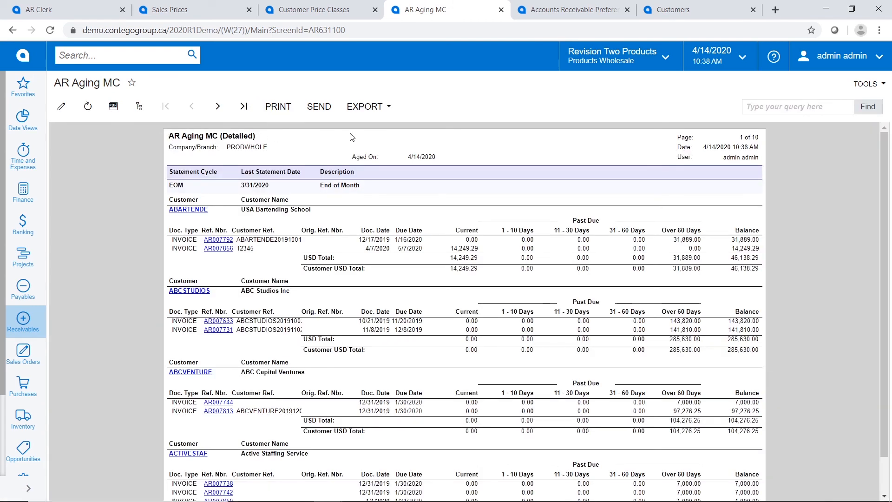
click(366, 105)
Review Caribbean Secretary Online's EUR aging total on page 3 of the report
click(218, 108)
click(220, 110)
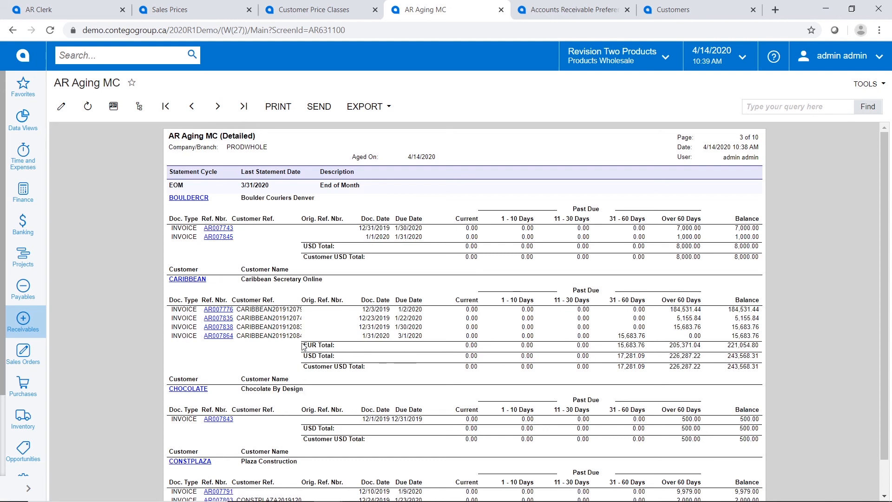
drag(324, 347, 763, 351)
click(768, 358)
click(29, 329)
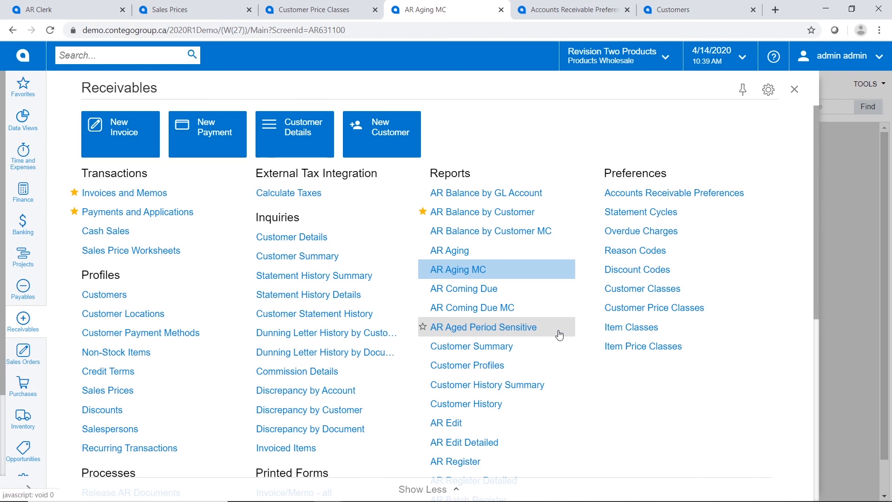
scroll(559, 335, down, 2)
scroll(559, 335, down, 1)
scroll(560, 335, up, 3)
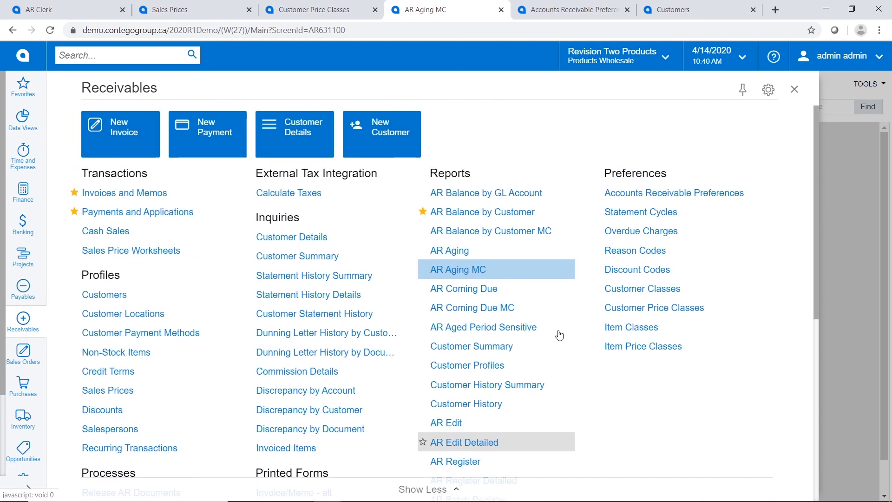